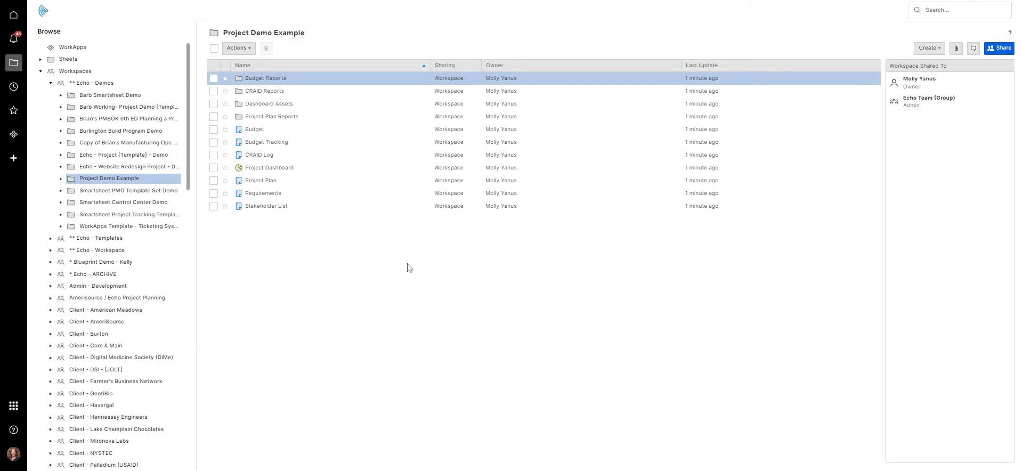
Open the Project Plan sheet and post the comment "Example Comment for Phase 1" on the Phase 1 row
{"action": "left_click", "coordinate": [262, 182]}
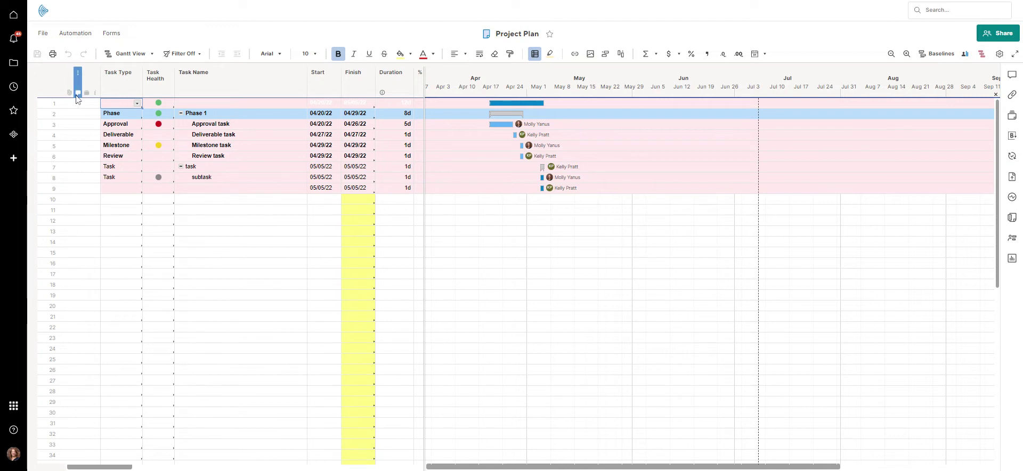
{"action": "left_click", "coordinate": [78, 94]}
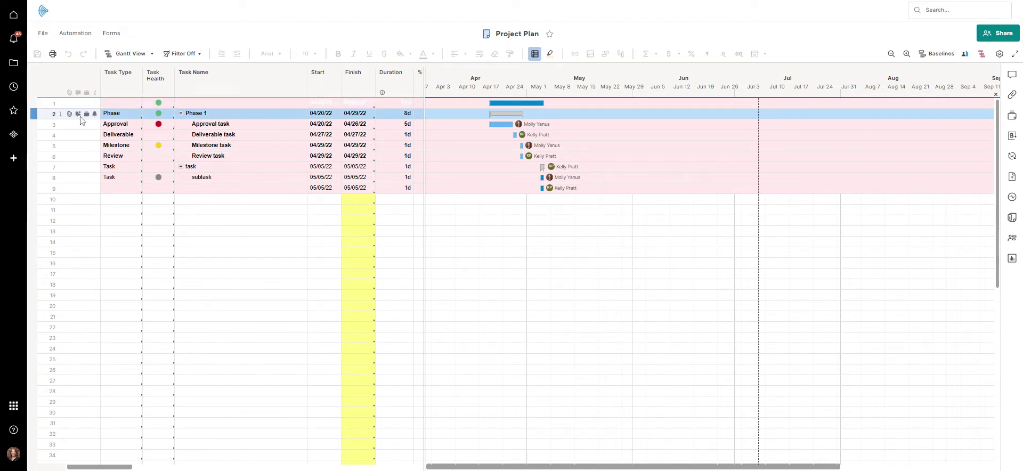
{"action": "left_click", "coordinate": [78, 114]}
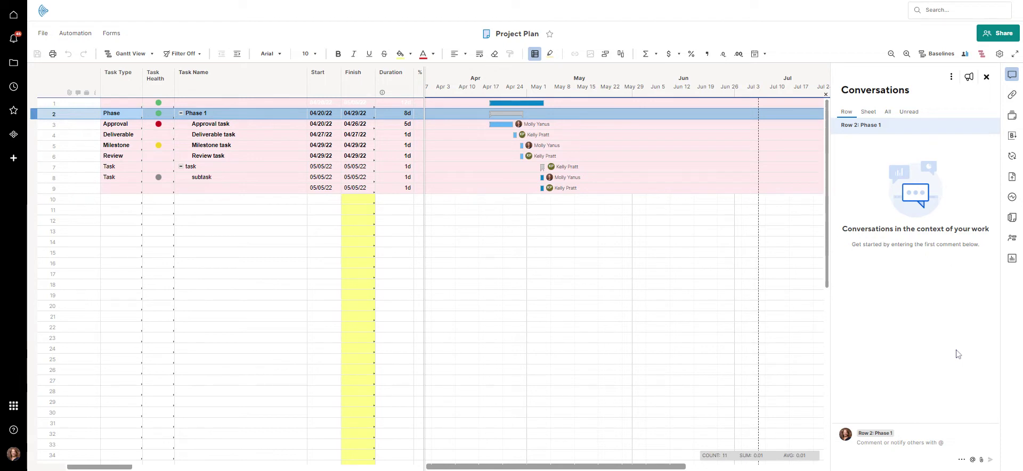
{"action": "type", "text": "Example Comment for Phase 1"}
{"action": "left_click", "coordinate": [990, 461]}
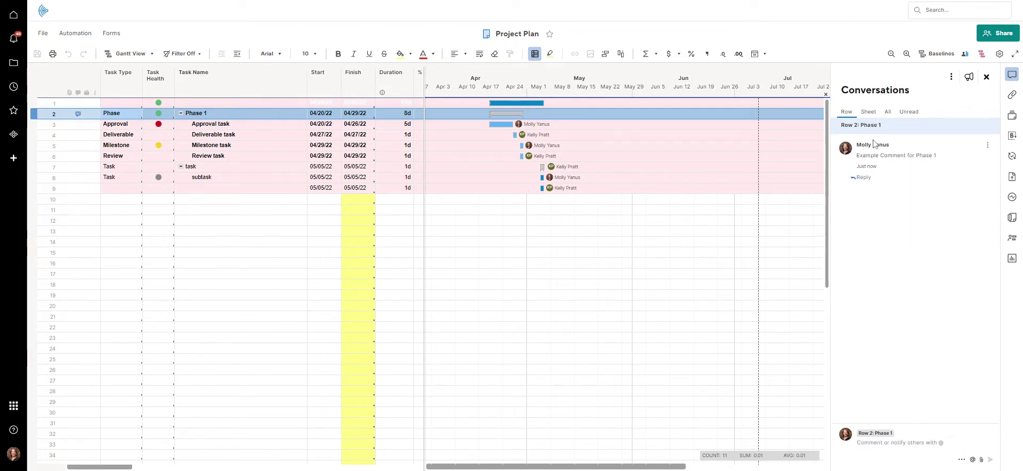
Reply "Cool Post" to the Phase 1 row comment, mentioning the comment's author by e-mail
{"action": "left_click", "coordinate": [864, 178]}
{"action": "type", "text": "Cool Post"}
{"action": "left_click", "coordinate": [963, 198]}
{"action": "type", "text": "Mo"}
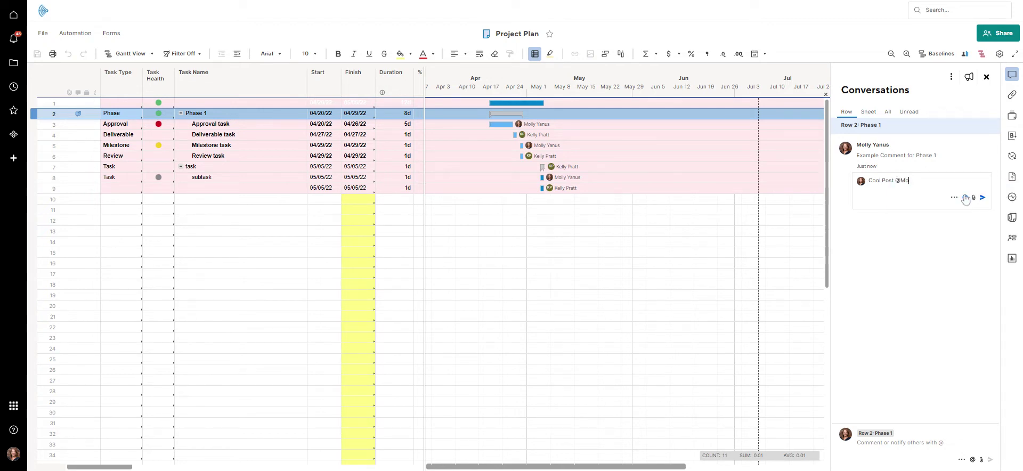
{"action": "type", "text": "ll"}
{"action": "key", "text": "Return"}
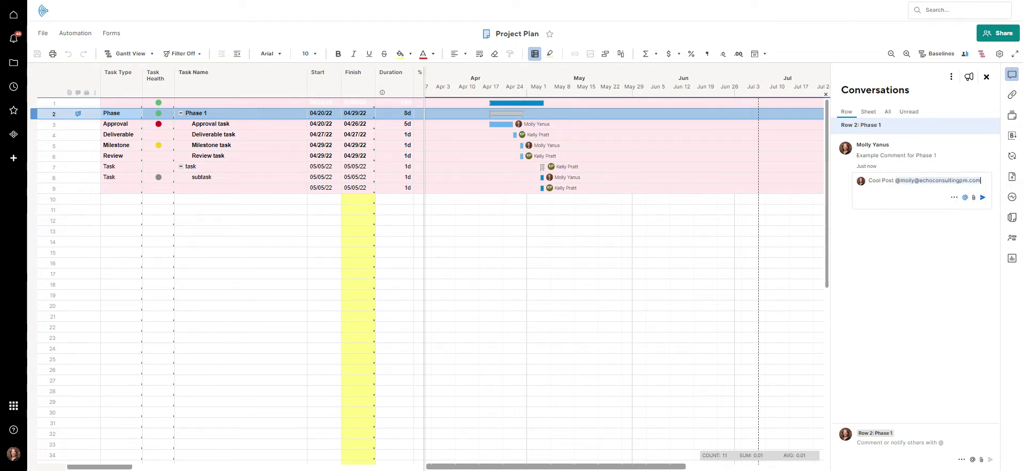
{"action": "left_click", "coordinate": [982, 198]}
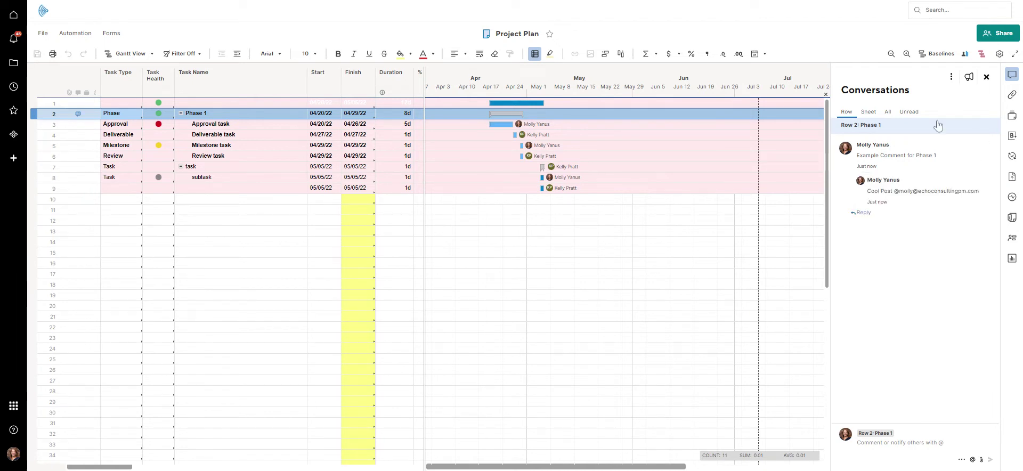
{"action": "left_click", "coordinate": [77, 115]}
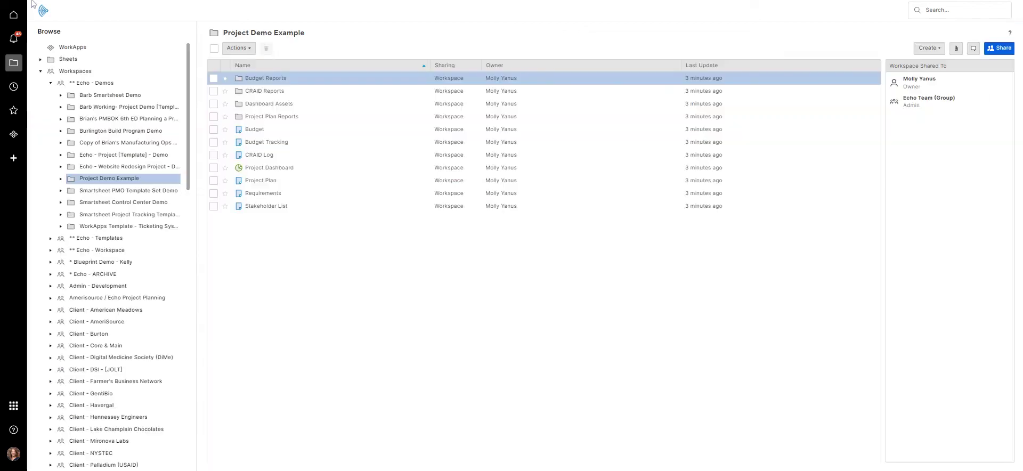
Open the Project Dashboard of the Project Demo Example folder in edit mode
{"action": "left_click", "coordinate": [269, 168]}
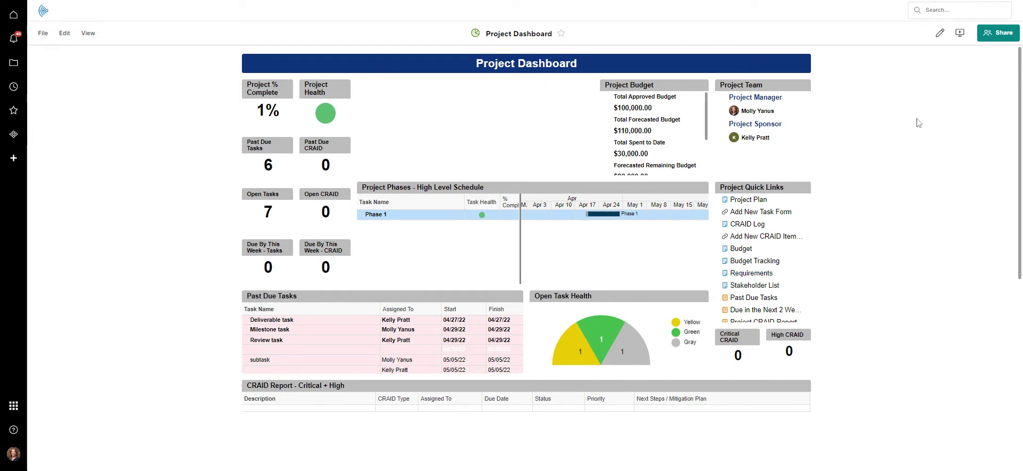
{"action": "left_click", "coordinate": [939, 33]}
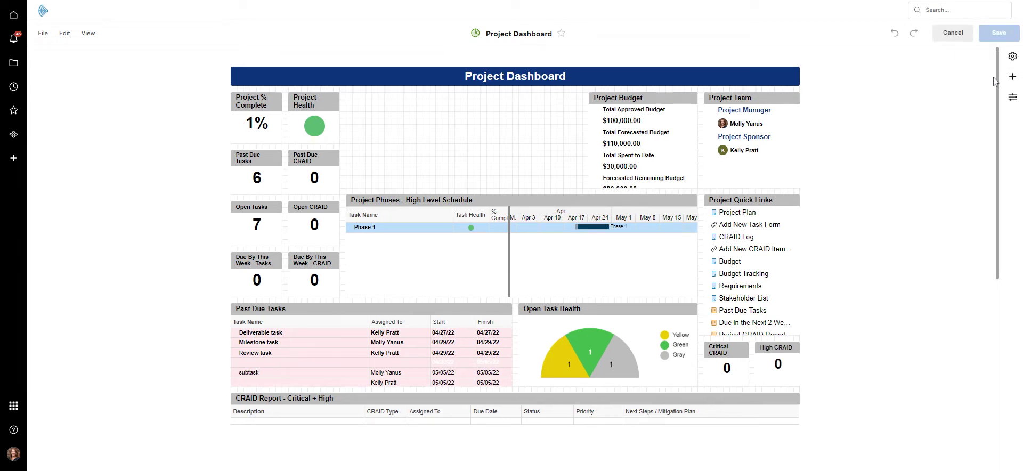
Add a rich text widget to the dashboard and title it "Project Update"
{"action": "left_click", "coordinate": [1012, 76]}
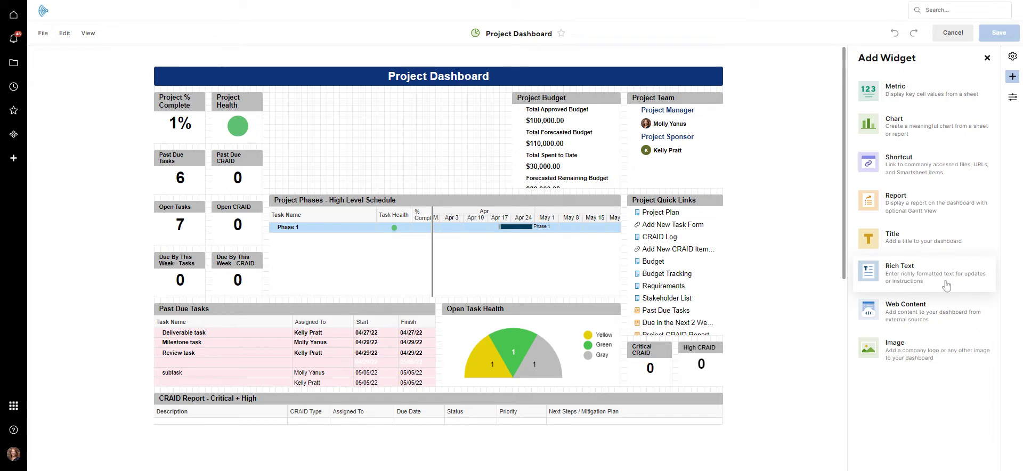
{"action": "left_click", "coordinate": [921, 273]}
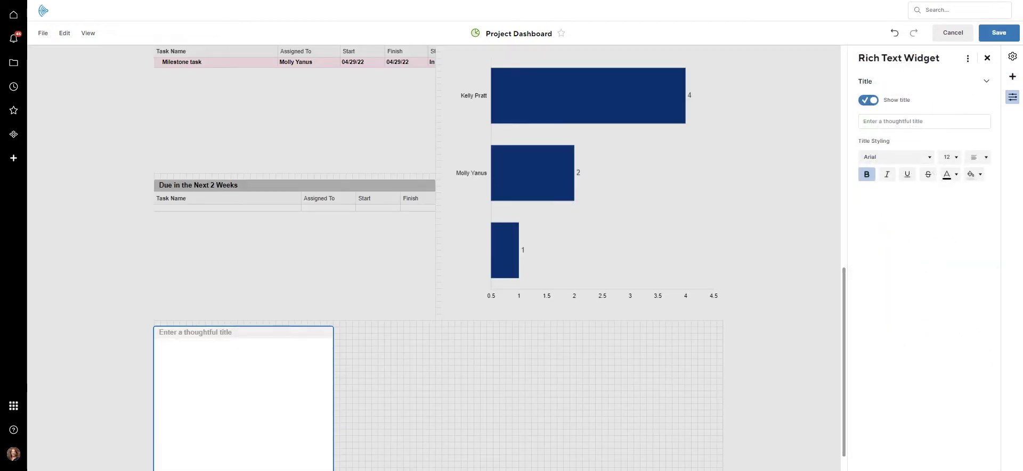
{"action": "type", "text": "Projec"}
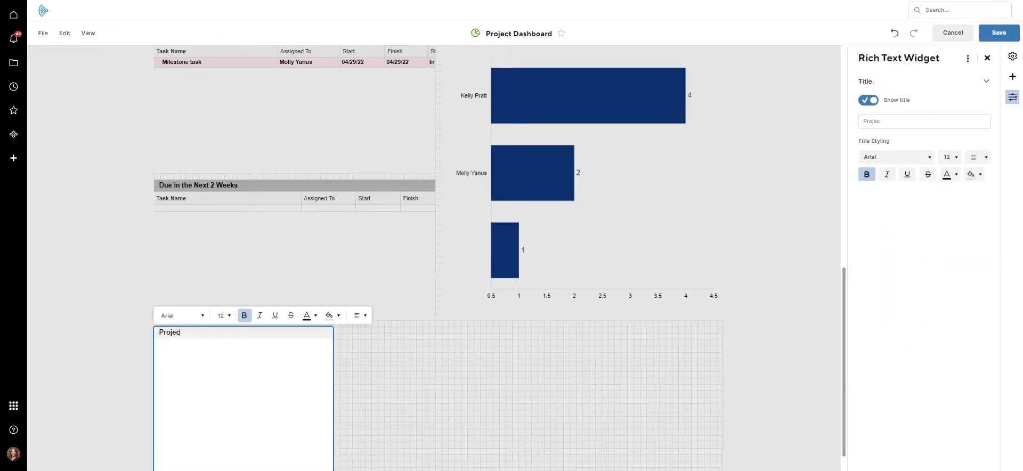
{"action": "type", "text": "t Update"}
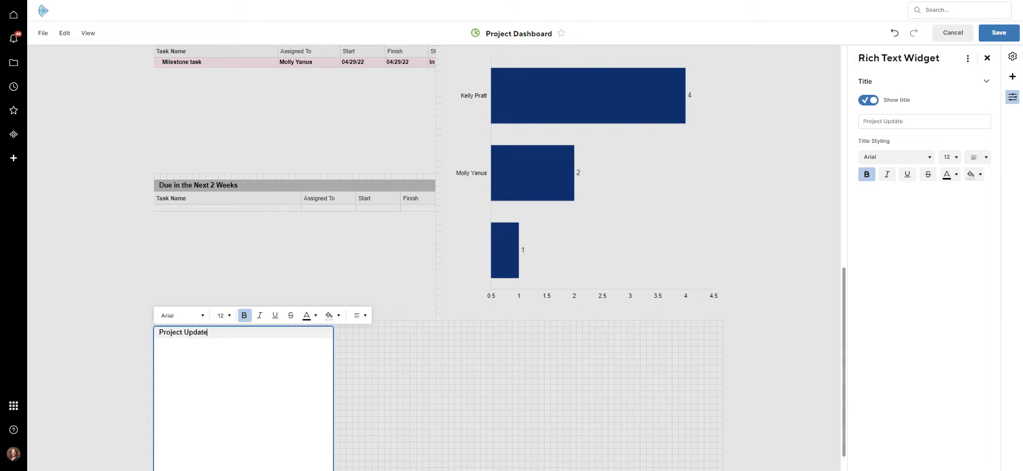
Move the Project Update widget to the empty area between Project Health and Project Budget and resize it to fill that gap
{"action": "left_click", "coordinate": [377, 422]}
{"action": "scroll", "coordinate": [377, 418], "scroll_direction": "down", "scroll_amount": 1}
{"action": "left_click", "coordinate": [322, 404]}
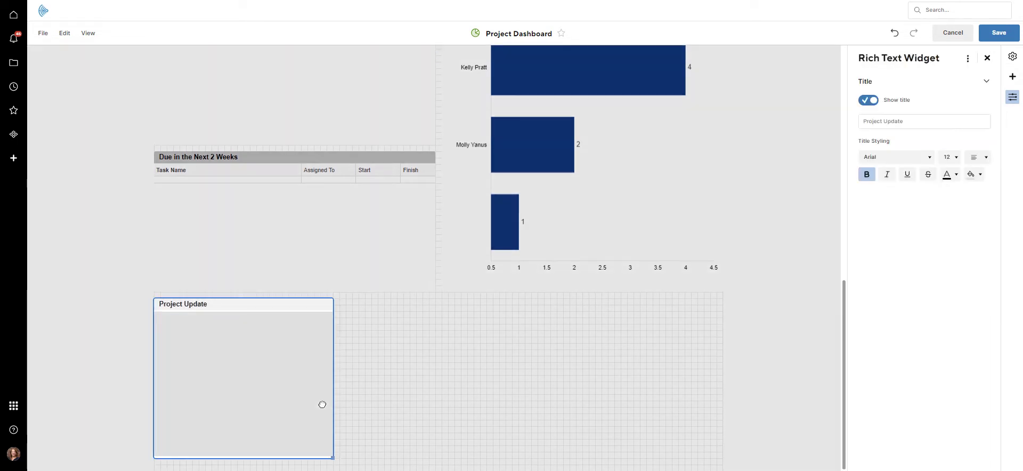
{"action": "left_click_drag", "start_coordinate": [333, 458], "coordinate": [314, 355]}
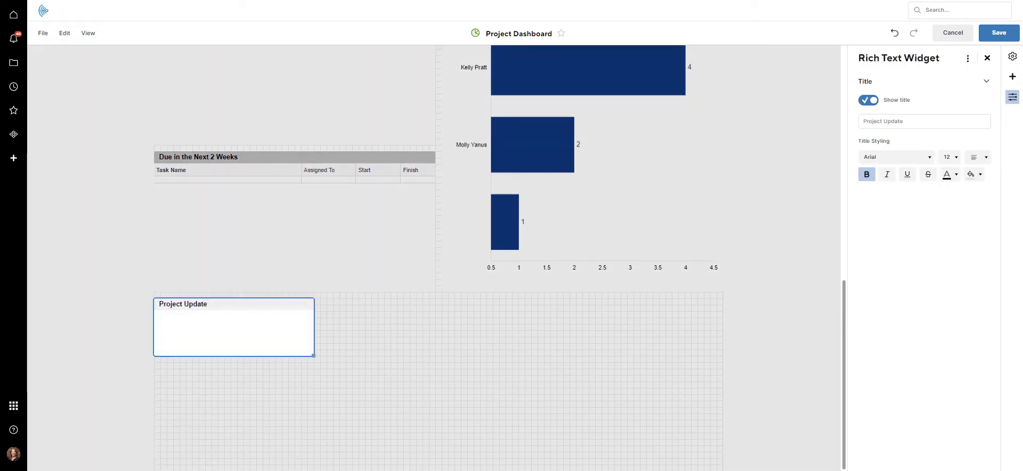
{"action": "left_click", "coordinate": [251, 302]}
{"action": "mouse_move", "coordinate": [251, 301]}
{"action": "left_mouse_down"}
{"action": "mouse_move", "coordinate": [290, 279]}
{"action": "mouse_move", "coordinate": [461, 12]}
{"action": "mouse_move", "coordinate": [471, 250]}
{"action": "mouse_move", "coordinate": [439, 70]}
{"action": "mouse_move", "coordinate": [318, 166]}
{"action": "mouse_move", "coordinate": [368, 99]}
{"action": "left_mouse_up"}
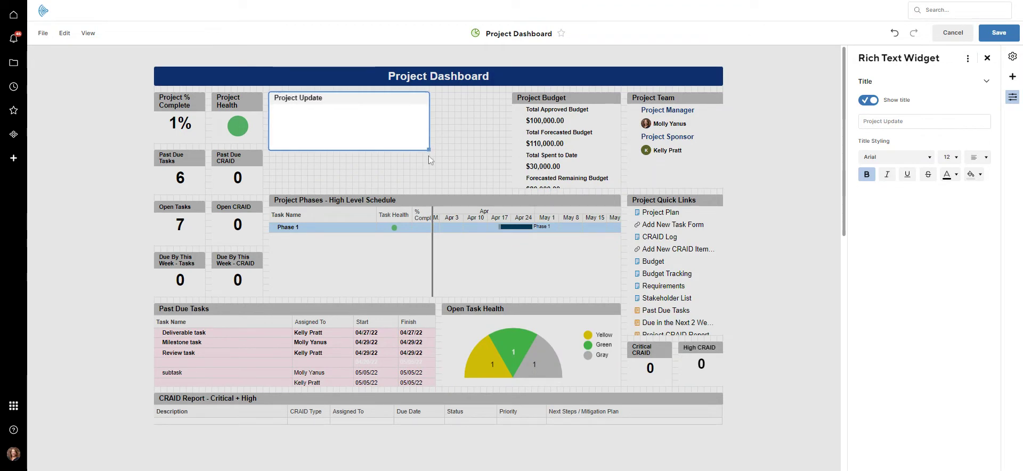
{"action": "left_click_drag", "start_coordinate": [429, 150], "coordinate": [505, 187]}
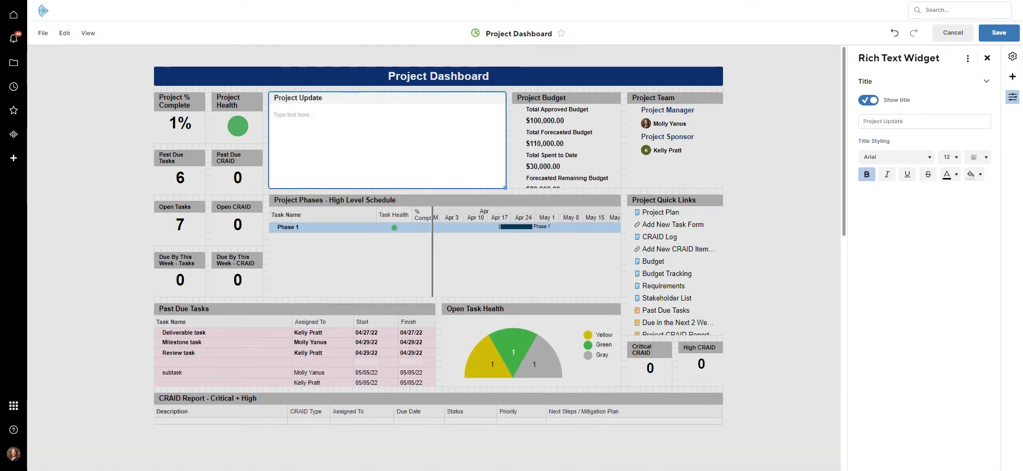
Enter "Here is an example update" as the body text of the Project Update widget
{"action": "left_click", "coordinate": [346, 136]}
{"action": "type", "text": "Here"}
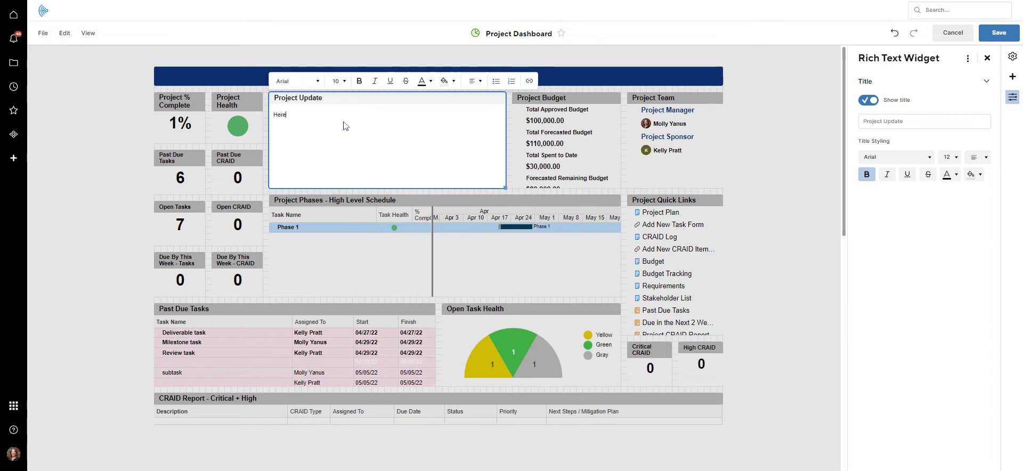
{"action": "type", "text": " examp"}
{"action": "type", "text": "n example"}
{"action": "type", "text": " update"}
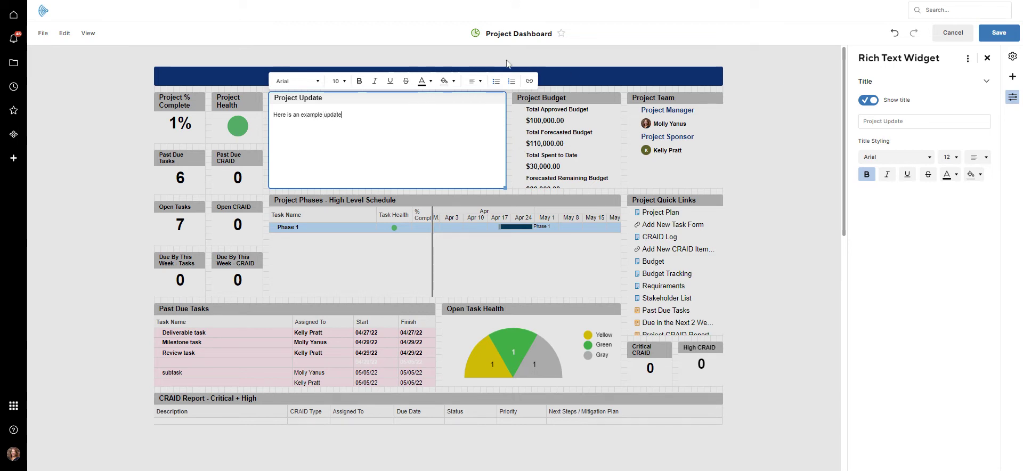
{"action": "left_click", "coordinate": [406, 85]}
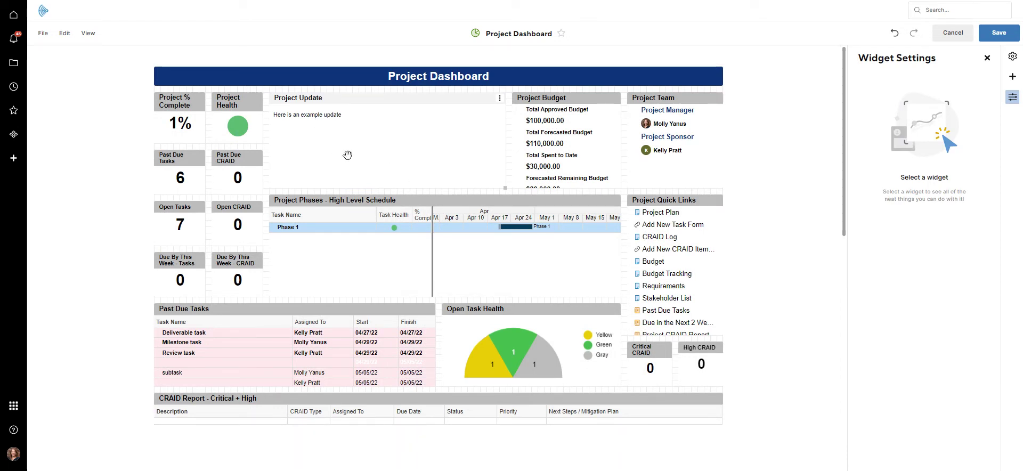
Delete the Project Update rich text widget from the dashboard
{"action": "left_click", "coordinate": [501, 100]}
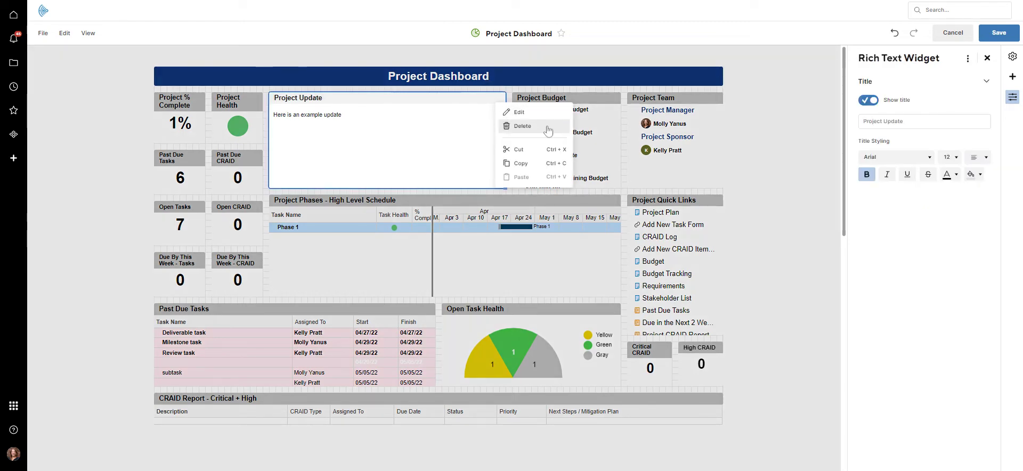
{"action": "left_click", "coordinate": [549, 128]}
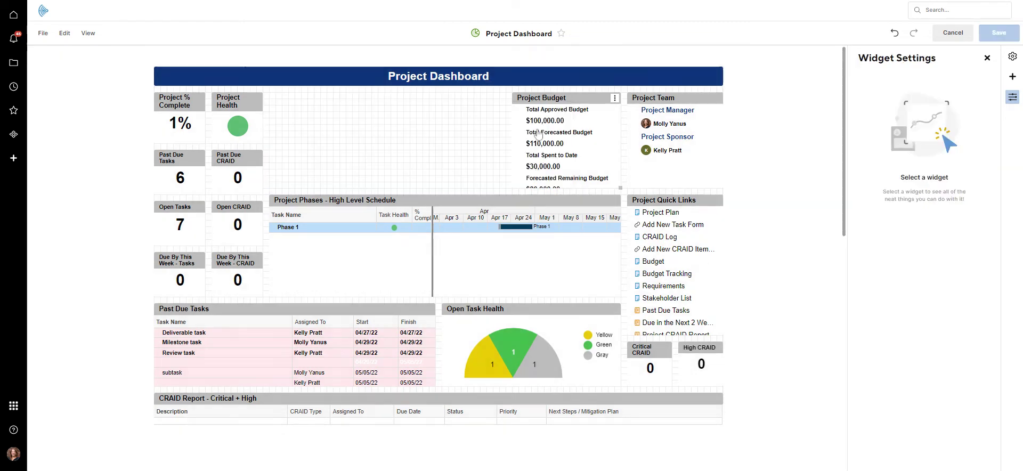
Add a metric widget to the dashboard and open its data selection
{"action": "left_click", "coordinate": [1012, 79]}
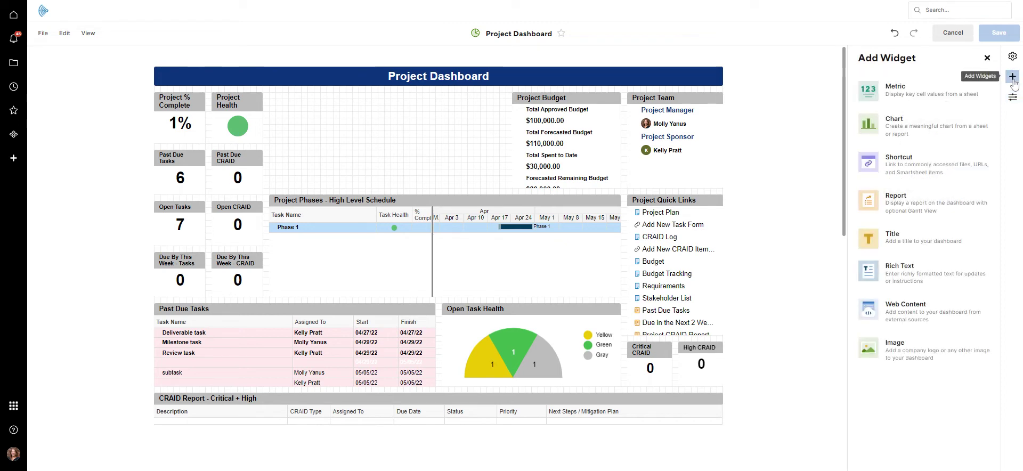
{"action": "left_click", "coordinate": [890, 97]}
{"action": "left_click", "coordinate": [905, 118]}
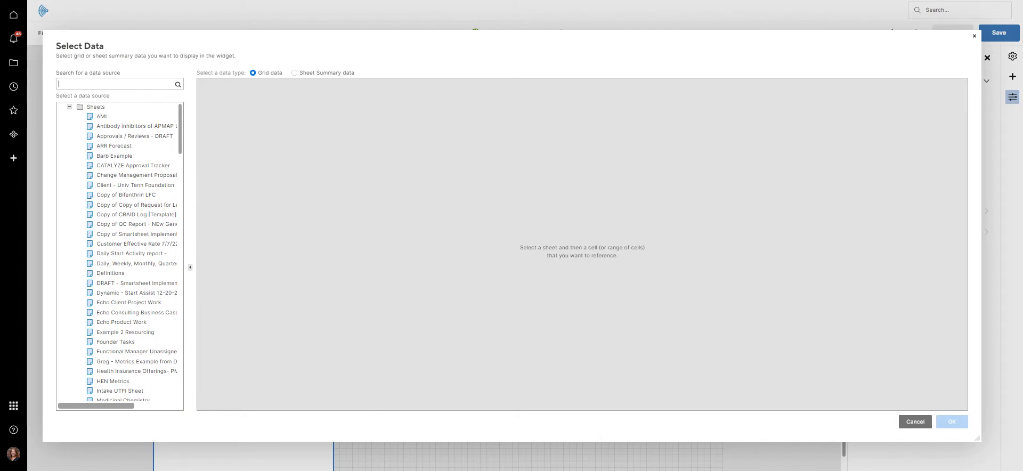
Set the metric's data to the Milestone task's Notes cell in the Project Plan sheet under Echo - Demos, Project Demo Example
{"action": "left_click", "coordinate": [69, 106]}
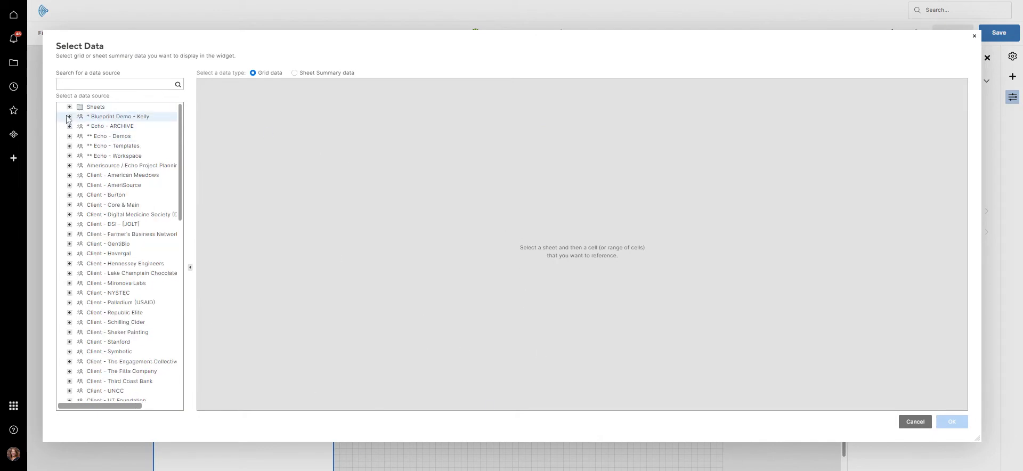
{"action": "left_click", "coordinate": [69, 136]}
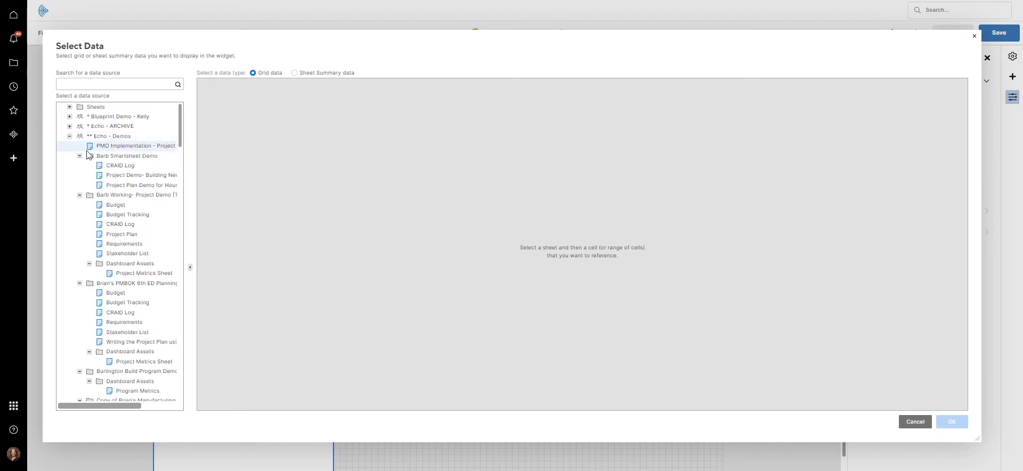
{"action": "scroll", "coordinate": [170, 265], "scroll_direction": "down", "scroll_amount": 5}
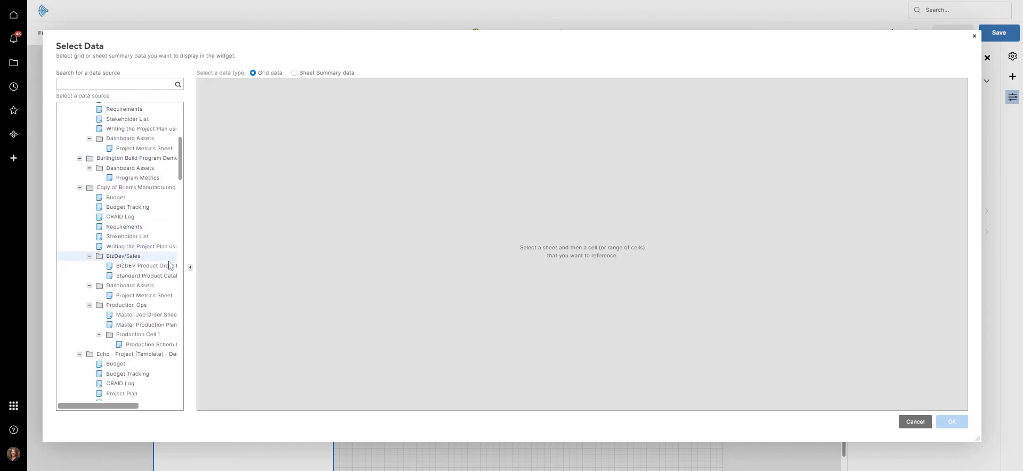
{"action": "scroll", "coordinate": [170, 265], "scroll_direction": "down", "scroll_amount": 1}
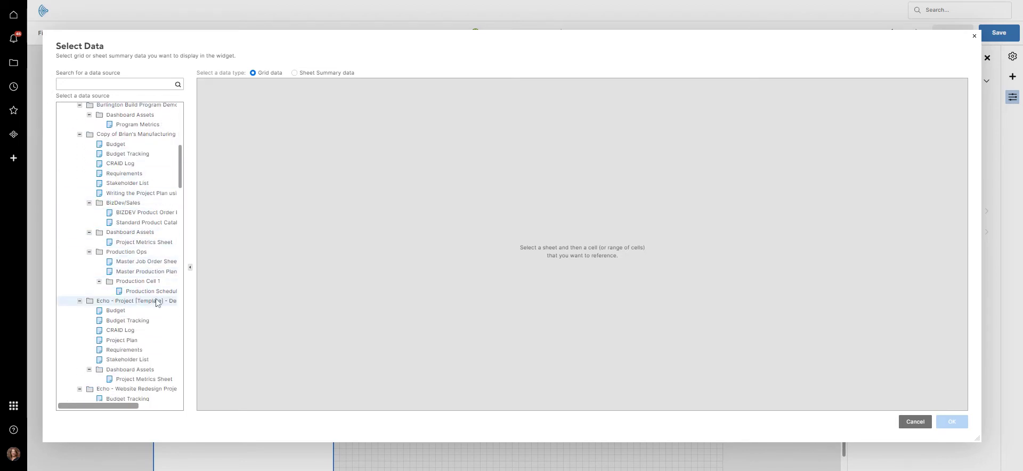
{"action": "scroll", "coordinate": [158, 302], "scroll_direction": "down", "scroll_amount": 5}
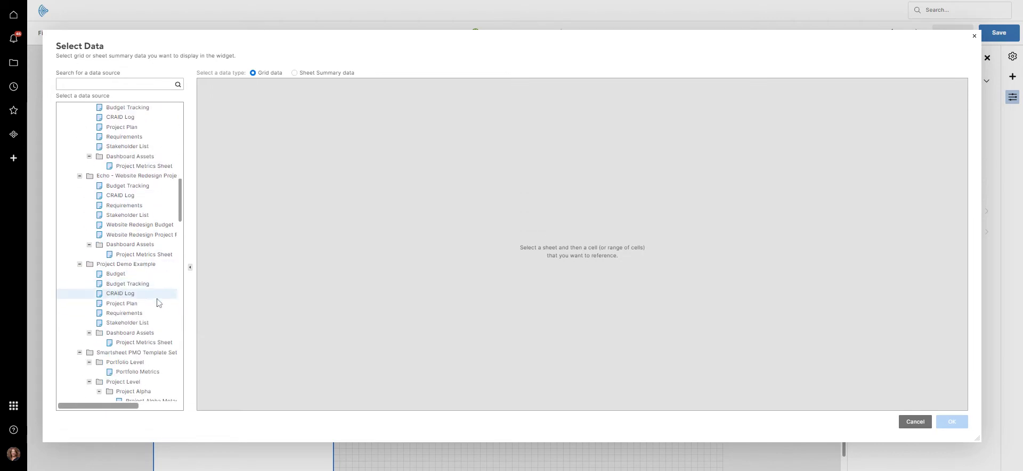
{"action": "scroll", "coordinate": [157, 303], "scroll_direction": "down", "scroll_amount": 3}
{"action": "scroll", "coordinate": [155, 231], "scroll_direction": "up", "scroll_amount": 1}
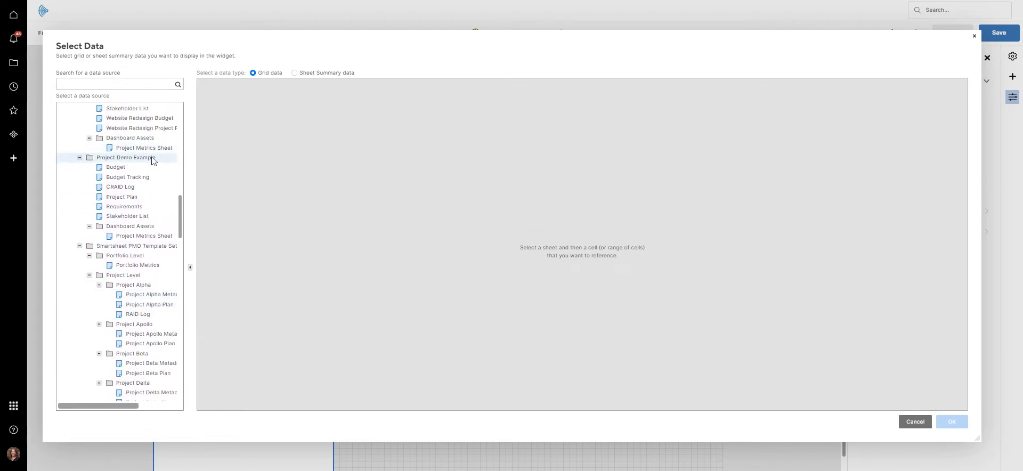
{"action": "left_click", "coordinate": [128, 198]}
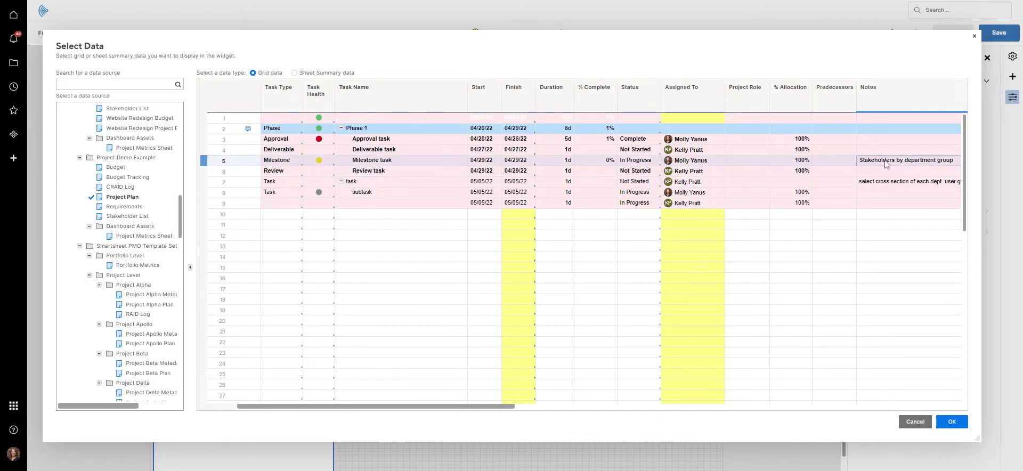
{"action": "left_click", "coordinate": [952, 422]}
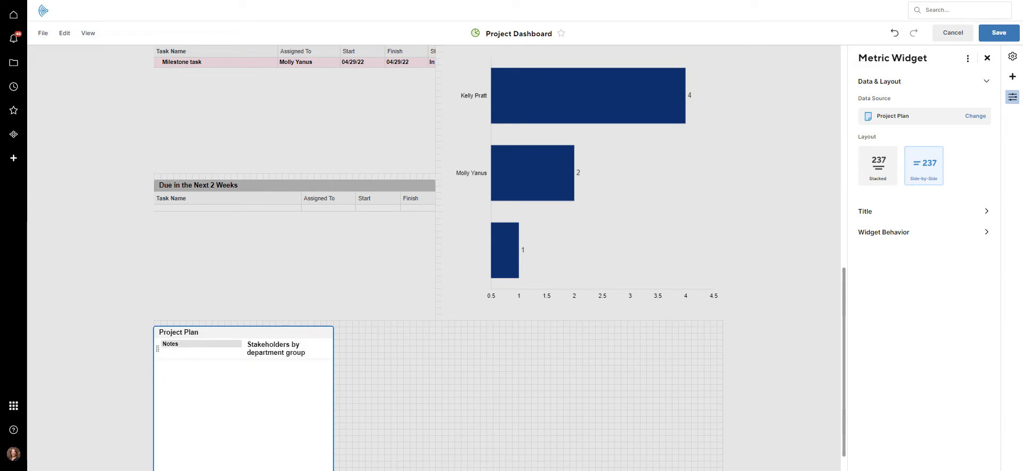
Clear the Notes label from the metric widget and shrink the widget to fit its text
{"action": "key", "text": "BackSpace"}
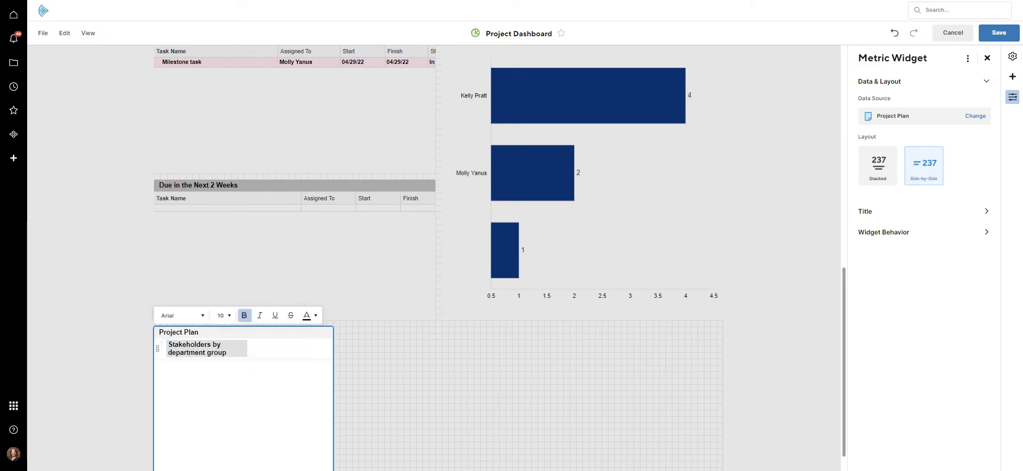
{"action": "scroll", "coordinate": [346, 389], "scroll_direction": "down", "scroll_amount": 1}
{"action": "left_click_drag", "start_coordinate": [335, 461], "coordinate": [283, 369]}
Retitle the metric widget "Project Plan Update" and move it into the empty space beside the Project Budget widget
{"action": "left_click", "coordinate": [209, 305]}
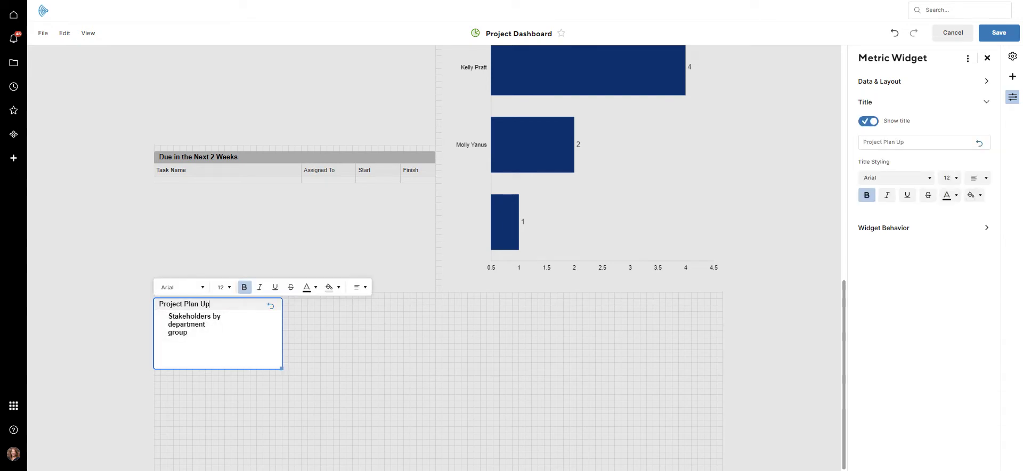
{"action": "type", "text": "date"}
{"action": "left_click", "coordinate": [357, 356]}
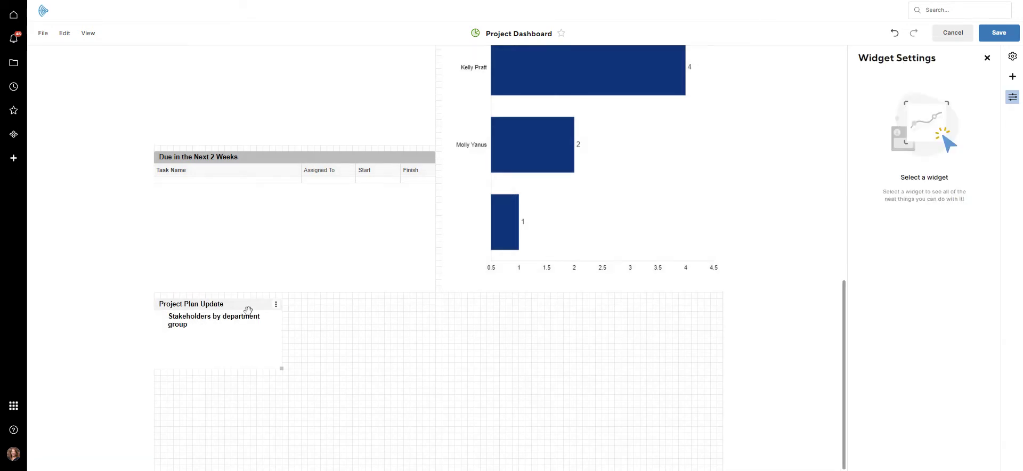
{"action": "left_click_drag", "start_coordinate": [248, 310], "coordinate": [507, 185]}
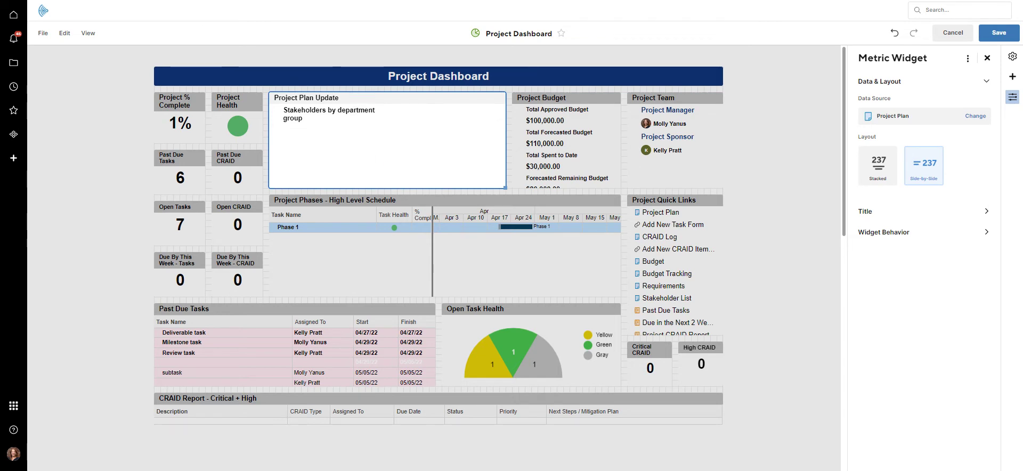
{"action": "key", "text": "Escape"}
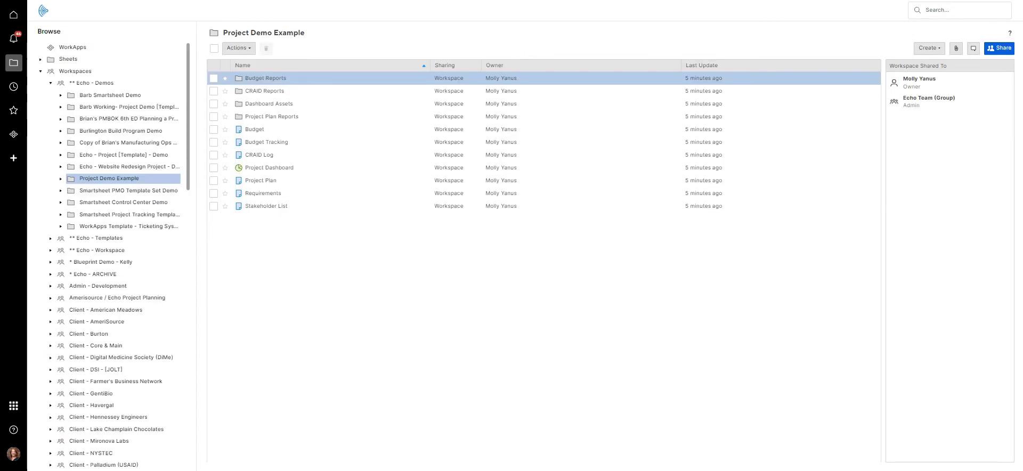
Open the Project Plan sheet from the Project Demo Example folder in Echo - Demos and close its Conversations panel
{"action": "left_click", "coordinate": [94, 82]}
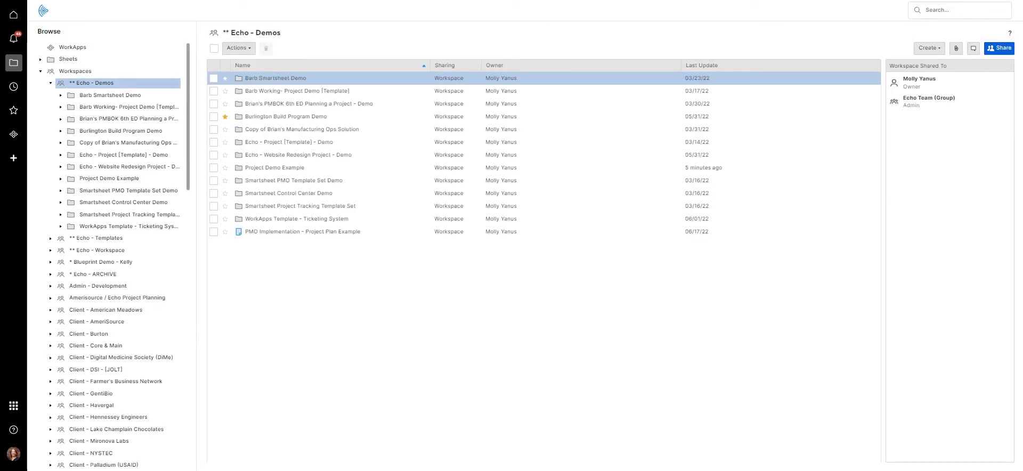
{"action": "left_click", "coordinate": [275, 167]}
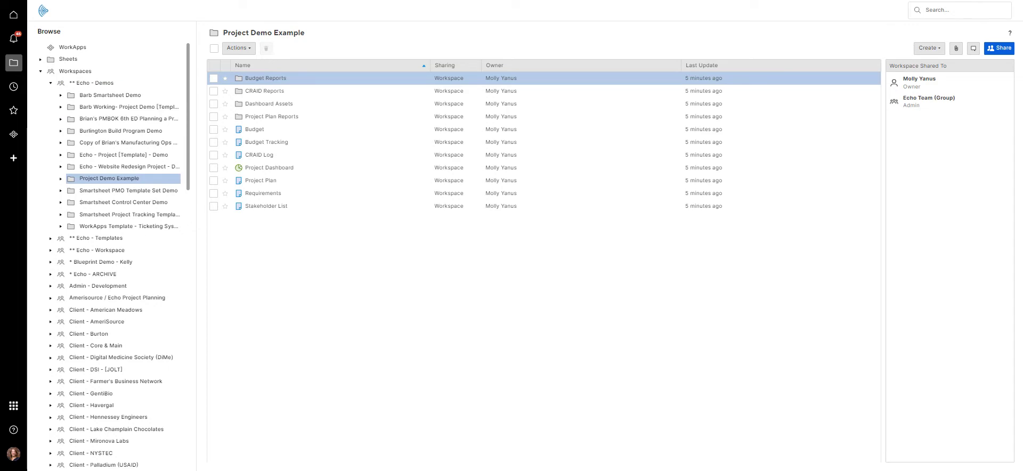
{"action": "left_click", "coordinate": [272, 182]}
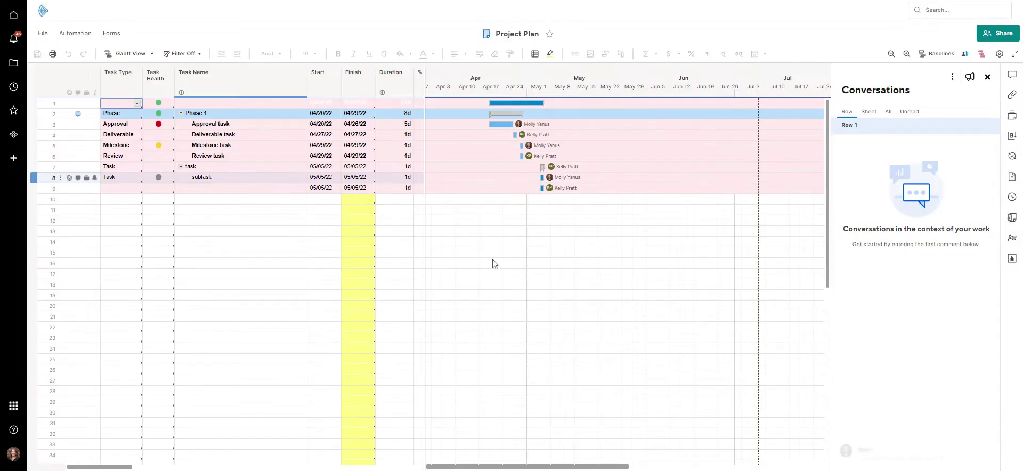
{"action": "left_click", "coordinate": [986, 77]}
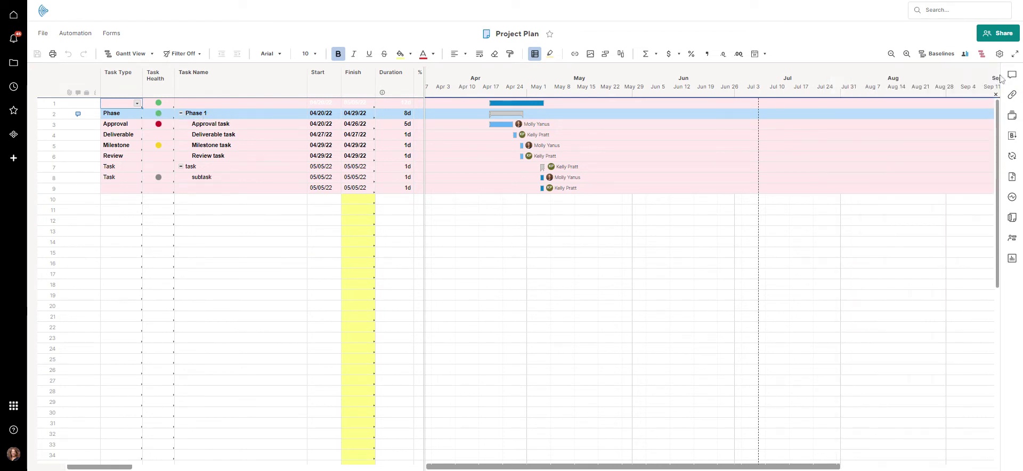
Add a Text/Number sheet summary field named "Project Update" to the Project Plan sheet
{"action": "left_click", "coordinate": [1013, 219]}
{"action": "left_click", "coordinate": [920, 255]}
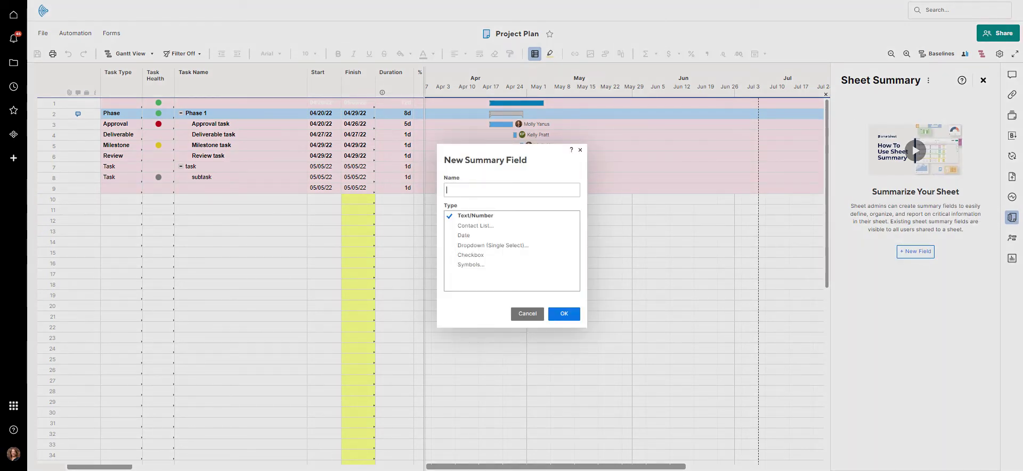
{"action": "type", "text": "Project Update"}
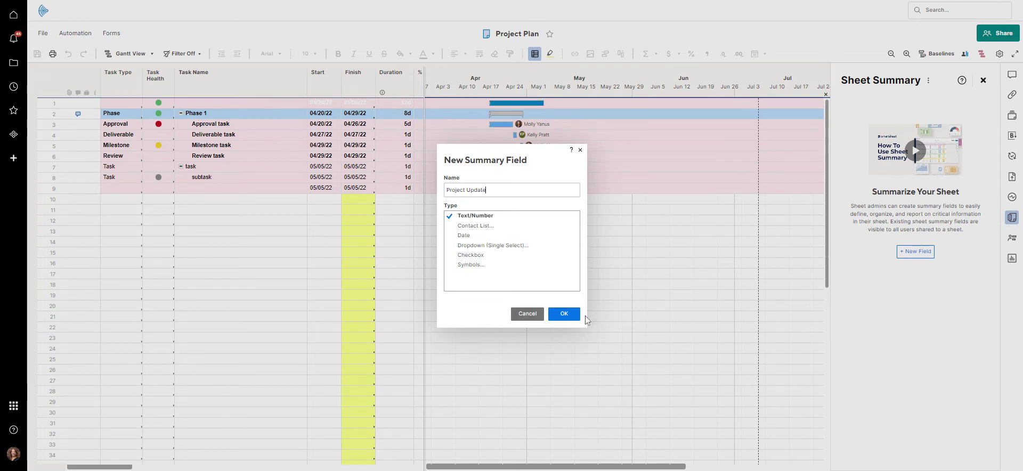
{"action": "left_click", "coordinate": [570, 315]}
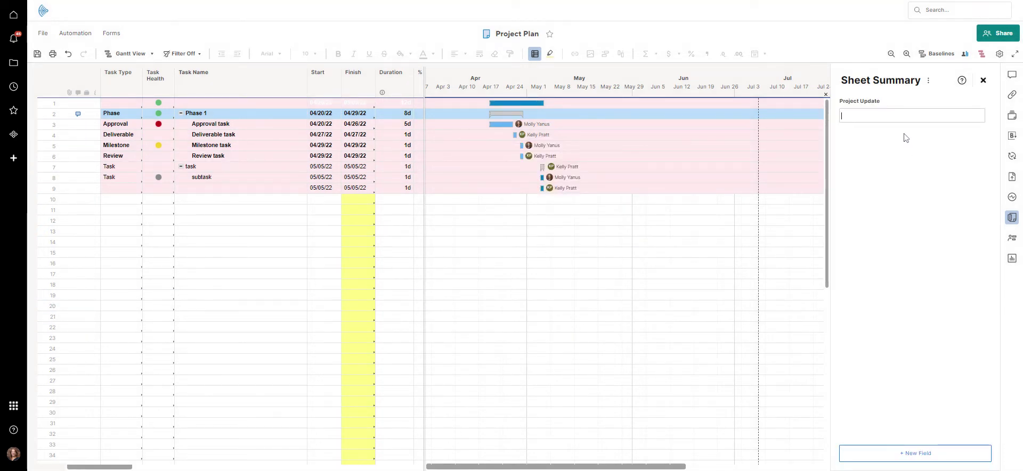
Fill the Project Update summary field with "Here is what is happening in our project." and close the sheet summary
{"action": "type", "text": "Here is what is happening in our pr"}
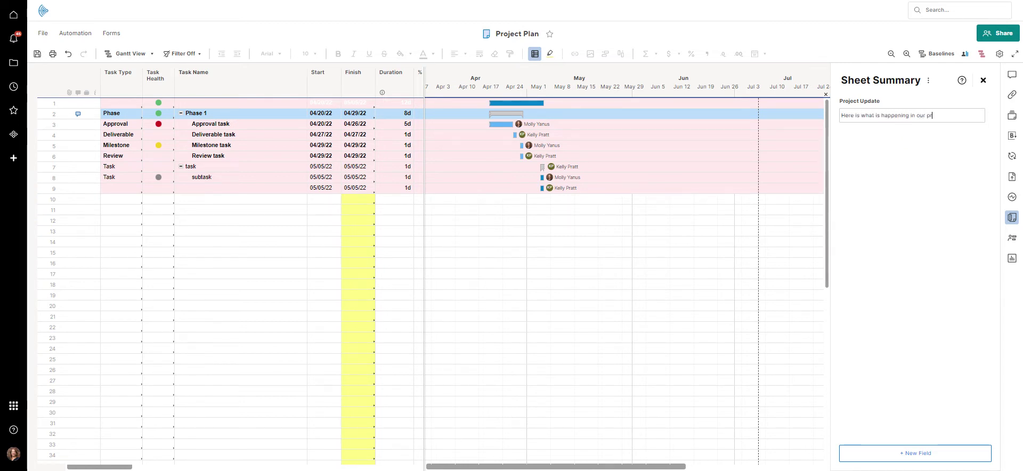
{"action": "type", "text": "ogject."}
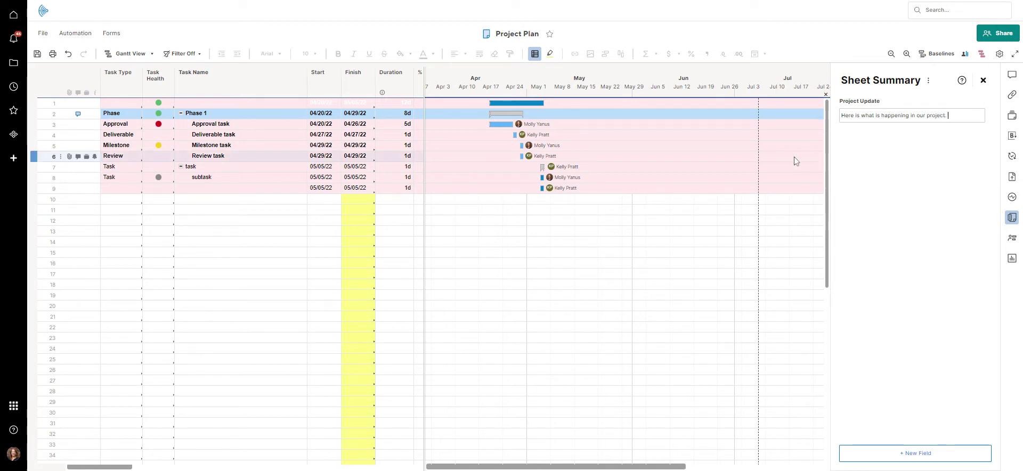
{"action": "left_click", "coordinate": [983, 80]}
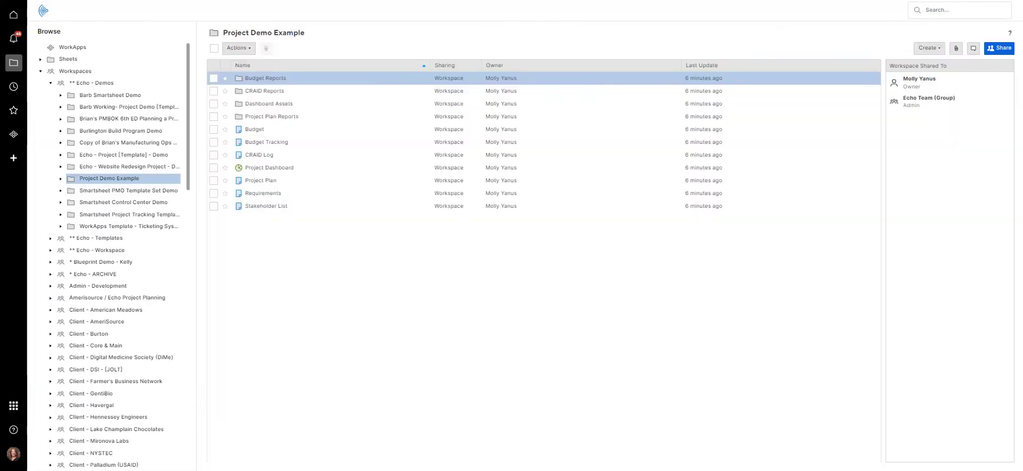
Open the Project Dashboard for editing and select the Project Plan Update widget
{"action": "left_click", "coordinate": [269, 167]}
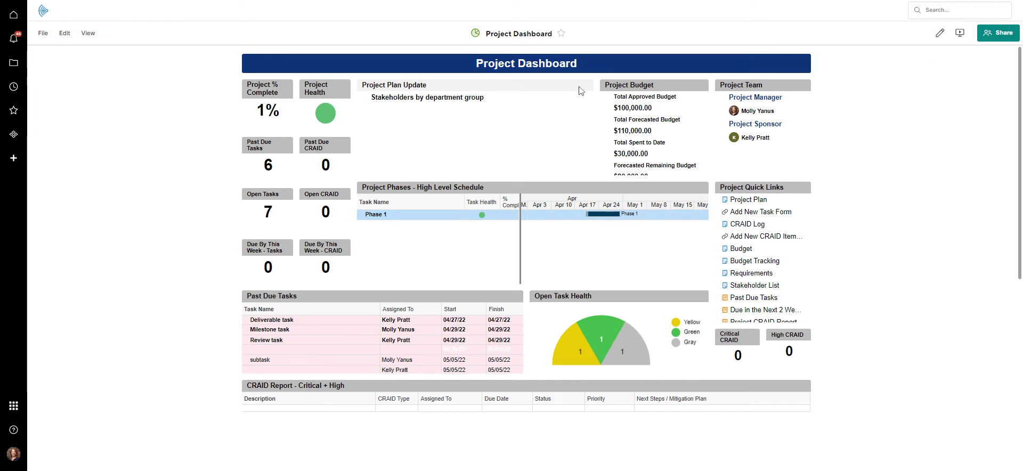
{"action": "left_click", "coordinate": [940, 33]}
{"action": "left_click", "coordinate": [578, 104]}
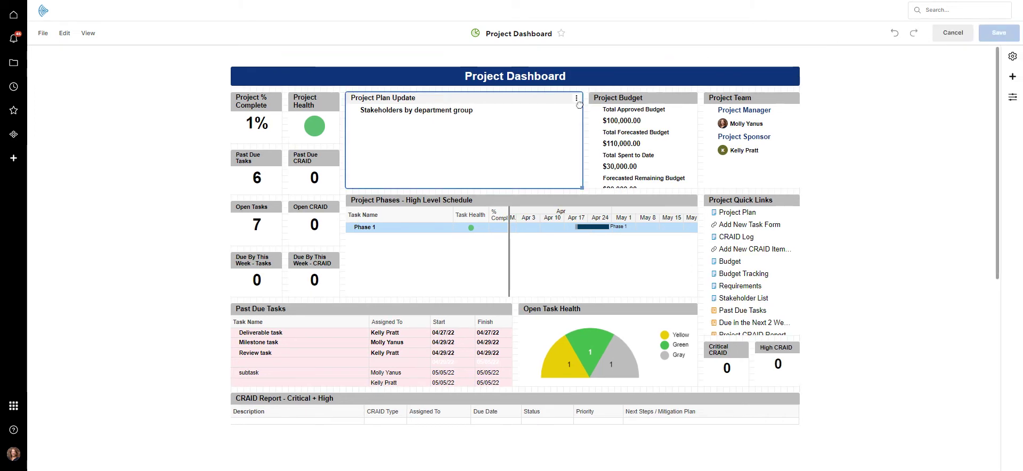
{"action": "left_click", "coordinate": [575, 99]}
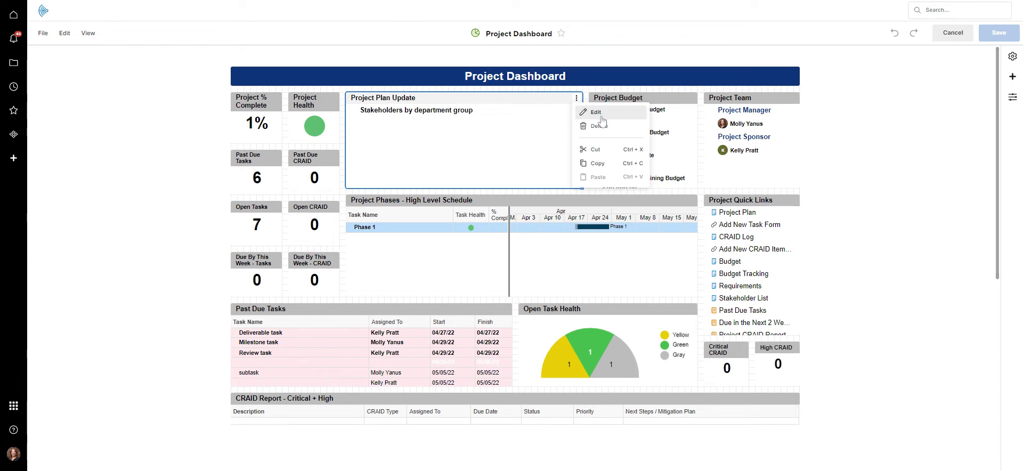
{"action": "left_click", "coordinate": [598, 113]}
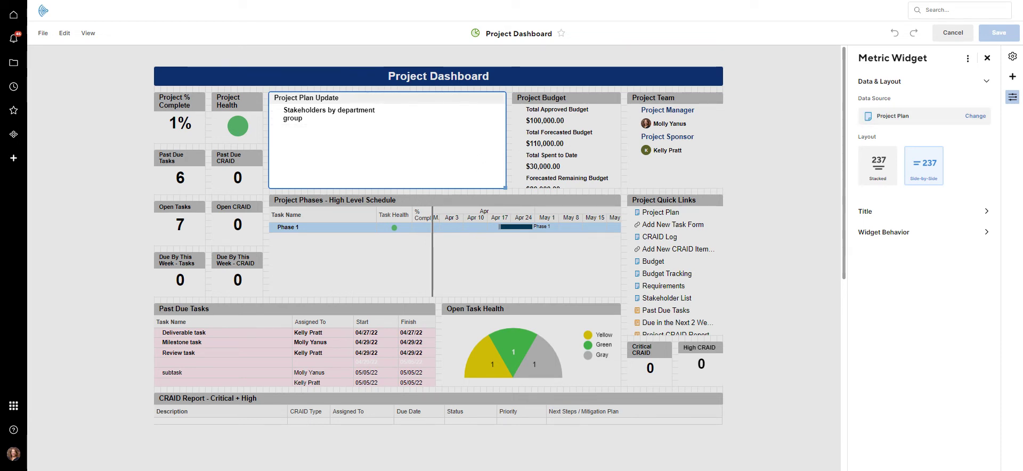
{"action": "left_click", "coordinate": [865, 211]}
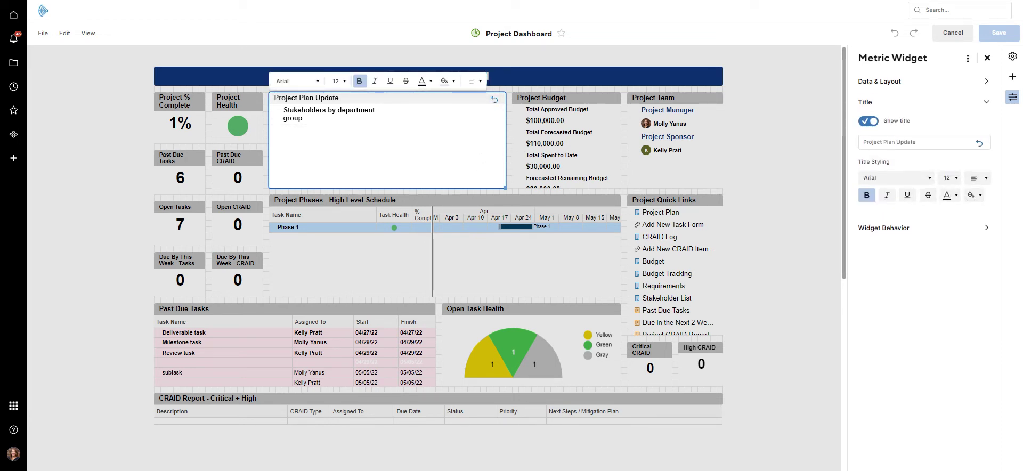
{"action": "left_click", "coordinate": [987, 57]}
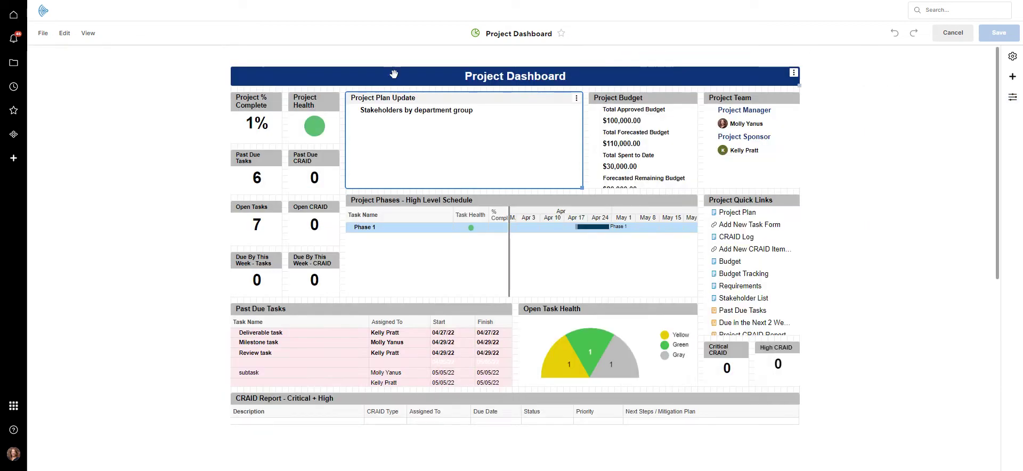
Delete the Project Plan Update widget and add a new metric widget to the dashboard
{"action": "left_click", "coordinate": [576, 98]}
{"action": "left_click", "coordinate": [599, 138]}
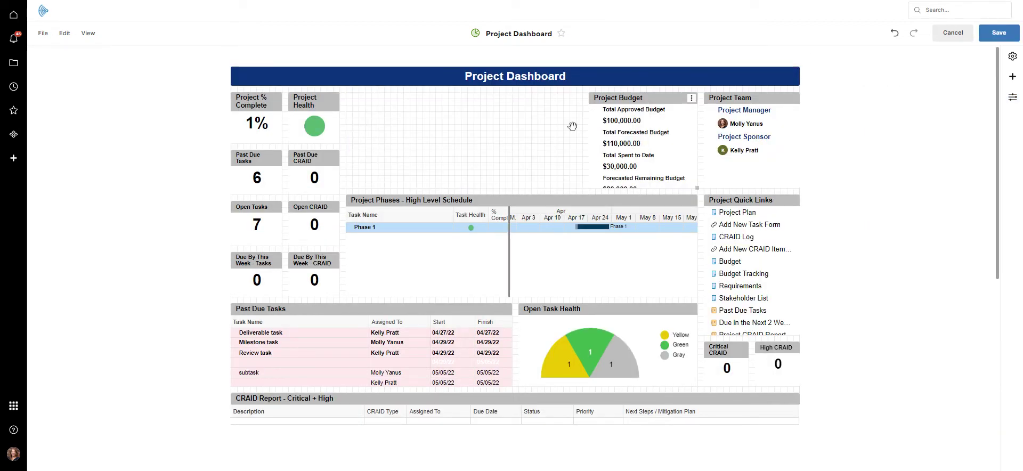
{"action": "left_click", "coordinate": [1012, 76]}
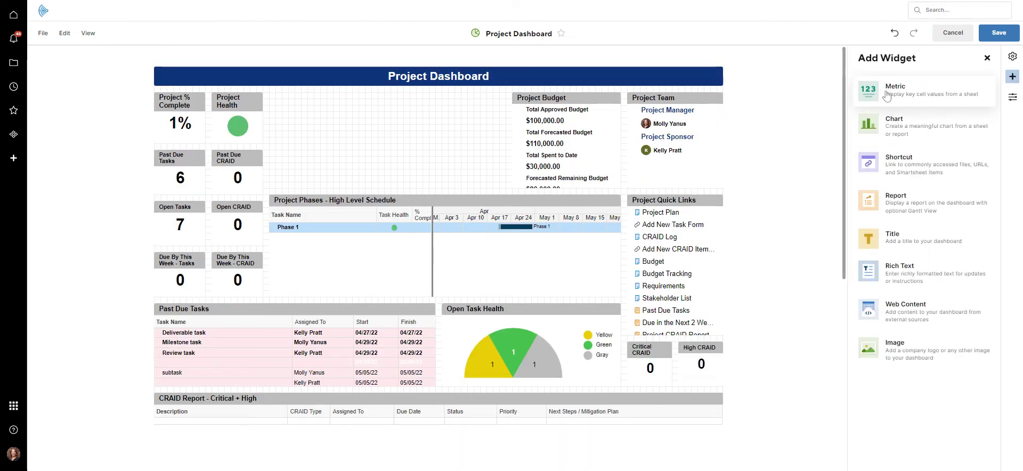
{"action": "left_click", "coordinate": [885, 99]}
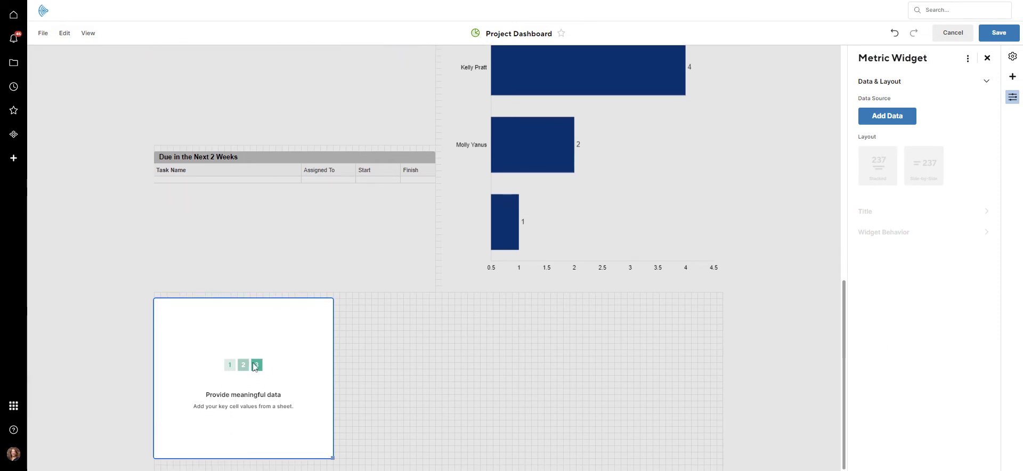
Set the metric's data to the Project Update sheet summary field of the Project Plan sheet under Echo - Demos, Project Demo Example
{"action": "left_click", "coordinate": [904, 119]}
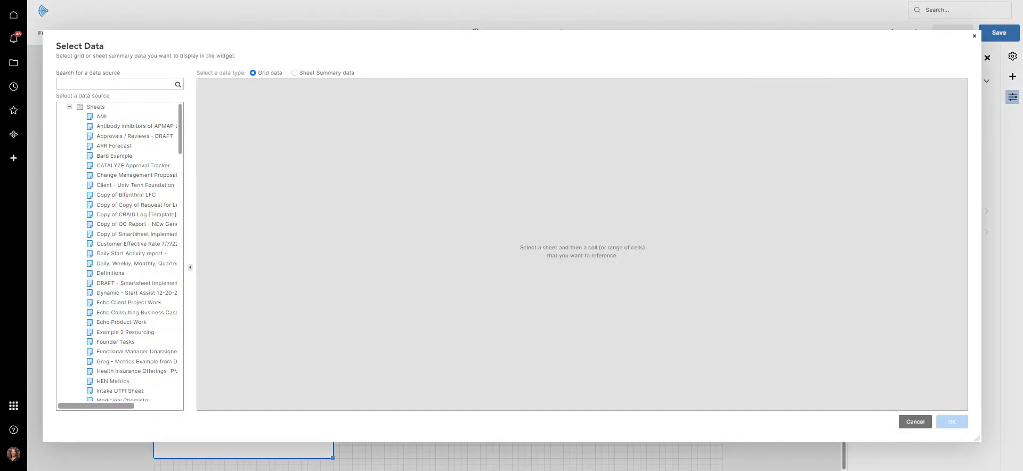
{"action": "left_click", "coordinate": [69, 106]}
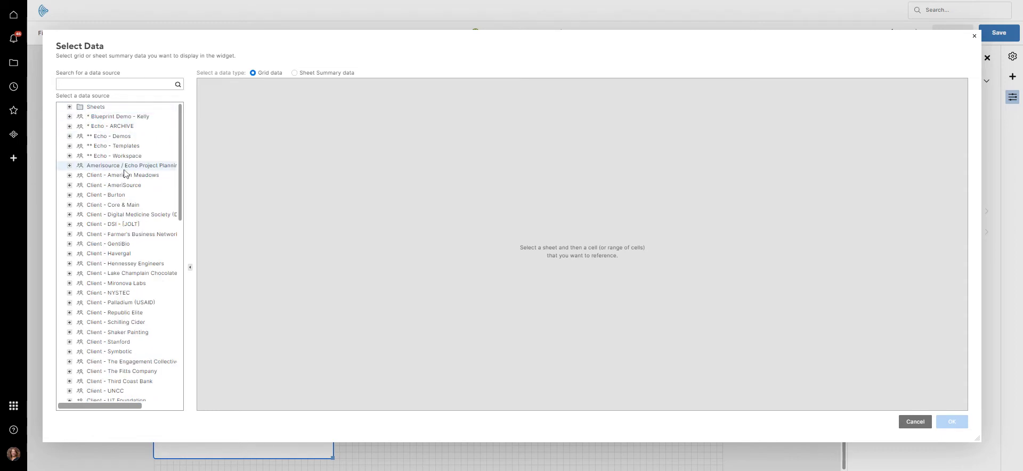
{"action": "scroll", "coordinate": [125, 174], "scroll_direction": "down", "scroll_amount": 5}
{"action": "scroll", "coordinate": [106, 160], "scroll_direction": "up", "scroll_amount": 5}
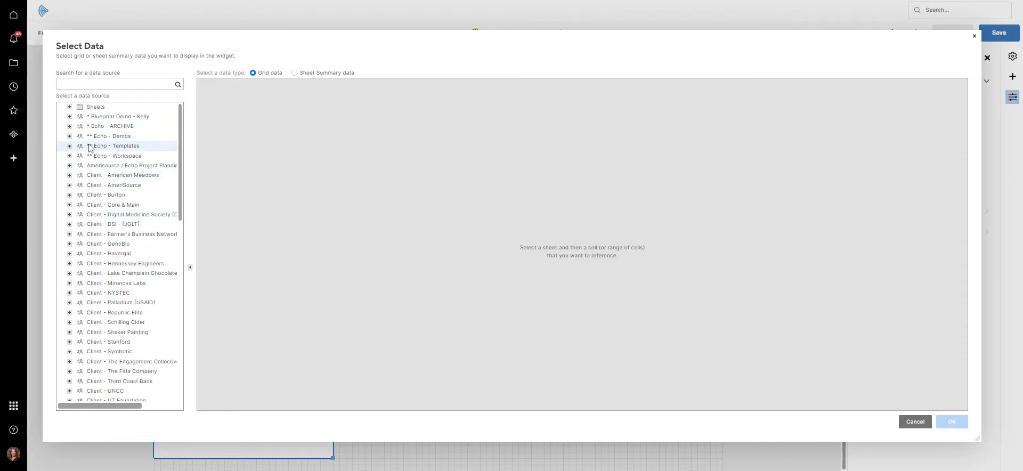
{"action": "left_click", "coordinate": [69, 137]}
{"action": "scroll", "coordinate": [118, 211], "scroll_direction": "down", "scroll_amount": 10}
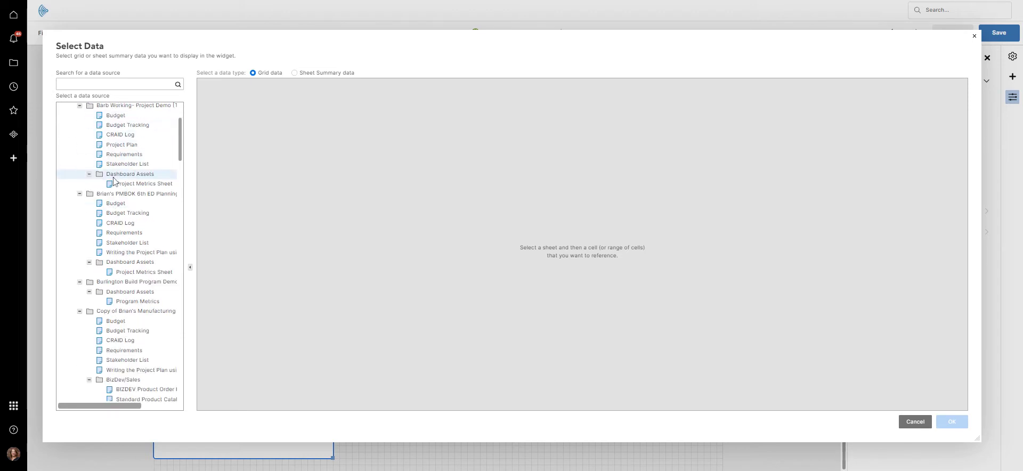
{"action": "scroll", "coordinate": [118, 211], "scroll_direction": "down", "scroll_amount": 5}
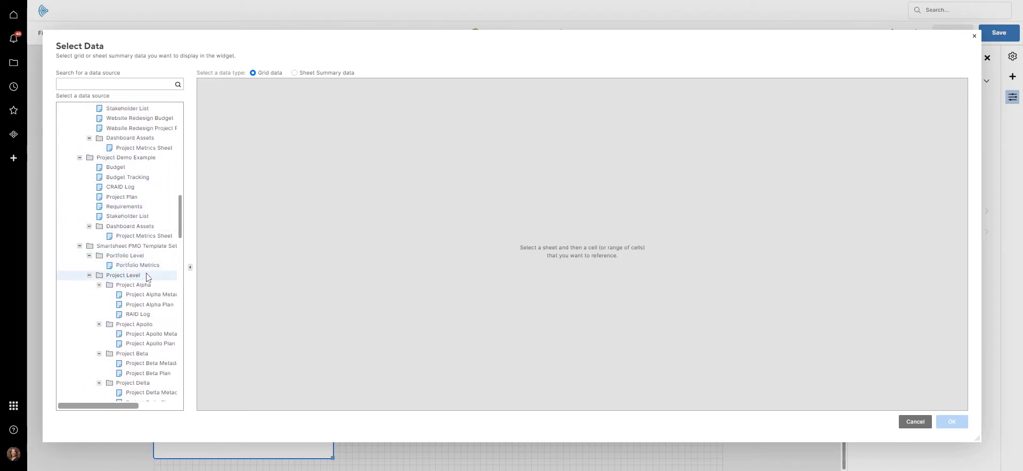
{"action": "left_click", "coordinate": [134, 198]}
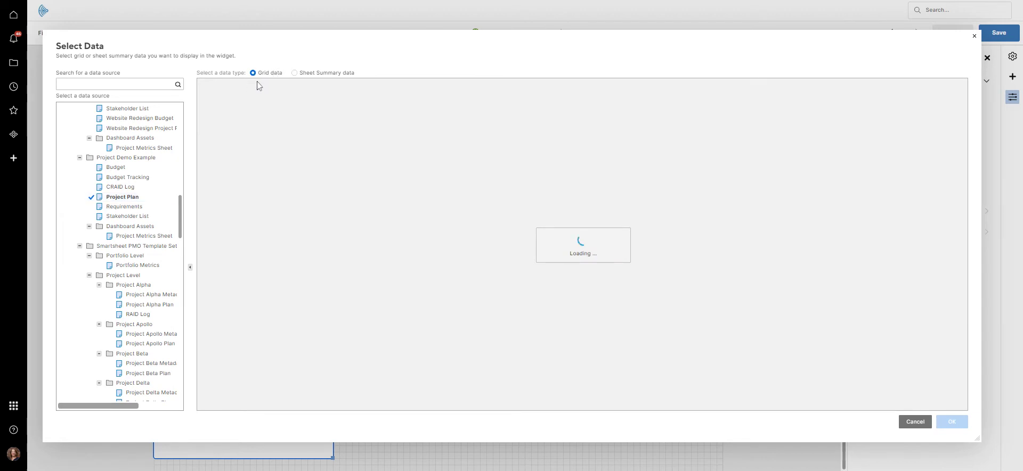
{"action": "left_click", "coordinate": [296, 74]}
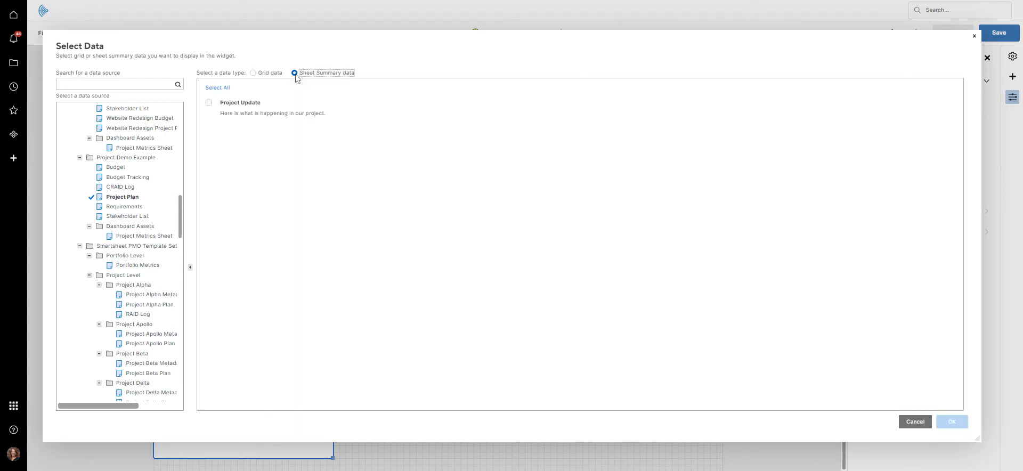
{"action": "left_click", "coordinate": [209, 103]}
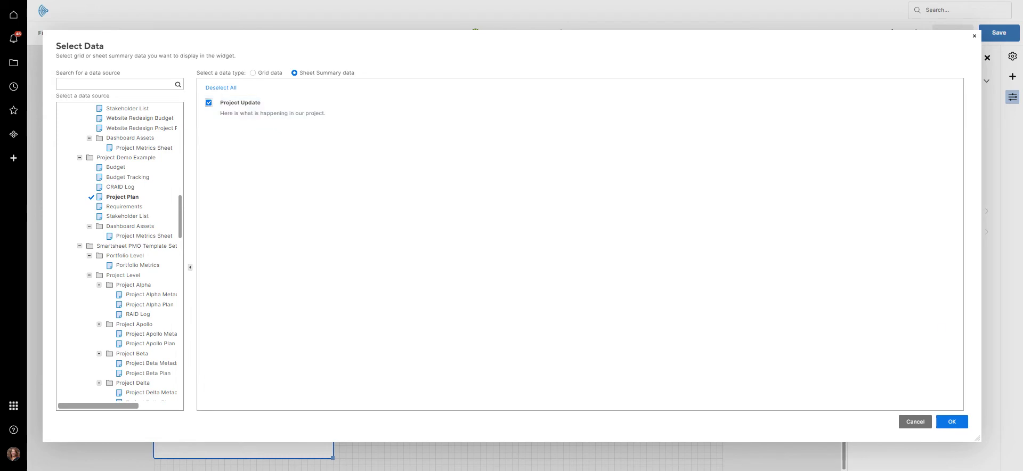
{"action": "left_click", "coordinate": [962, 426]}
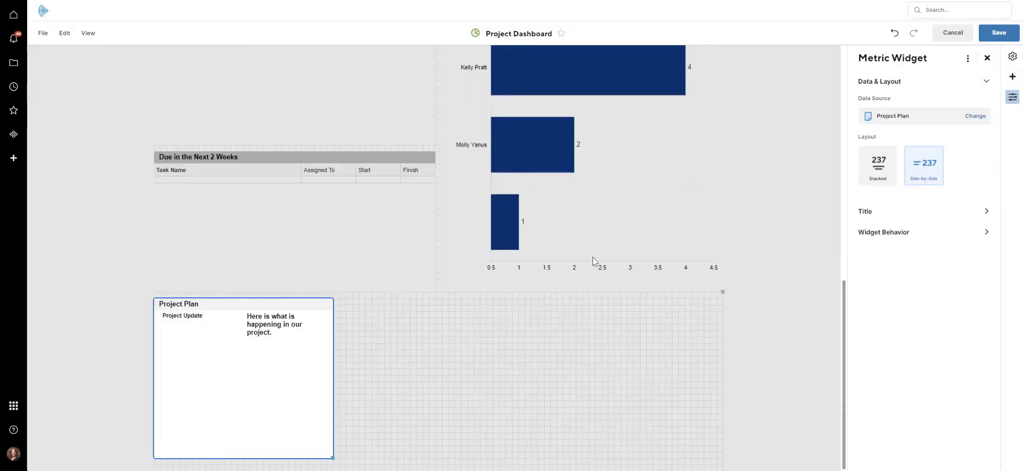
Clear the Project Update label from the metric widget and shrink the widget to fit its text
{"action": "left_click", "coordinate": [182, 315]}
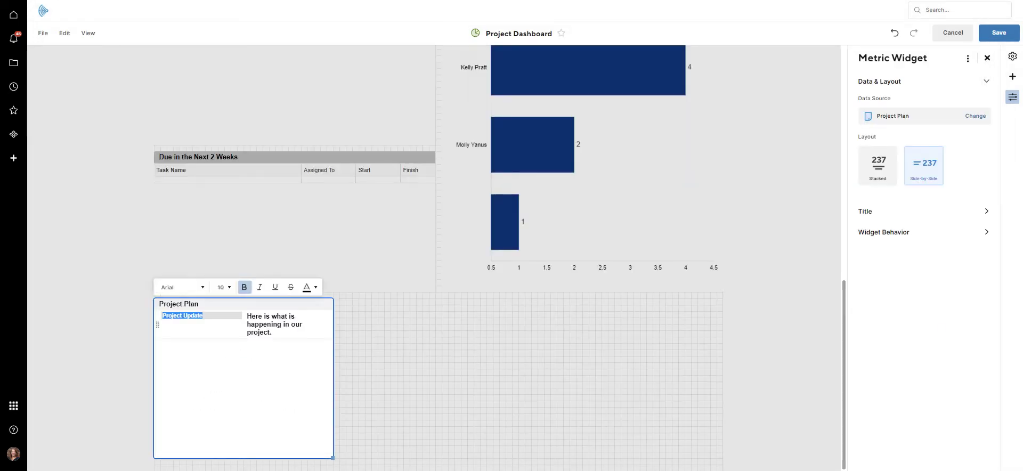
{"action": "key", "text": "BackSpace"}
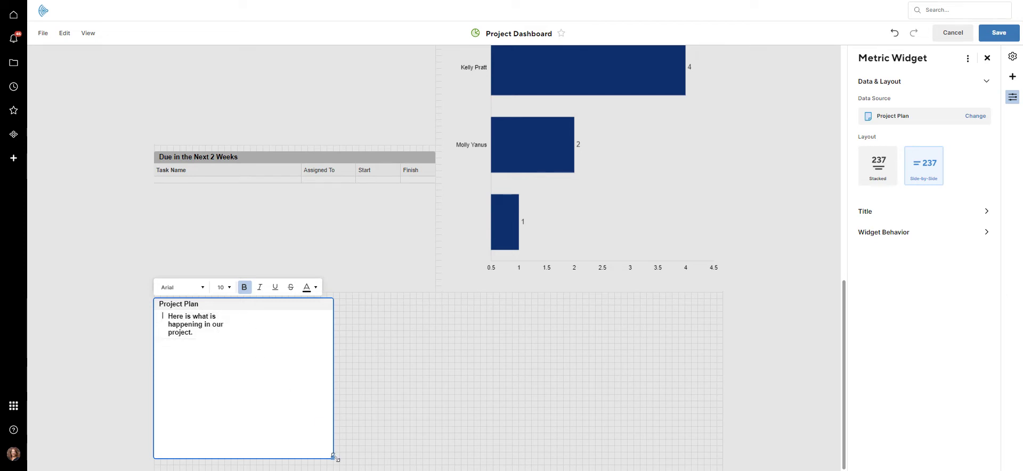
{"action": "left_click_drag", "start_coordinate": [334, 457], "coordinate": [282, 374]}
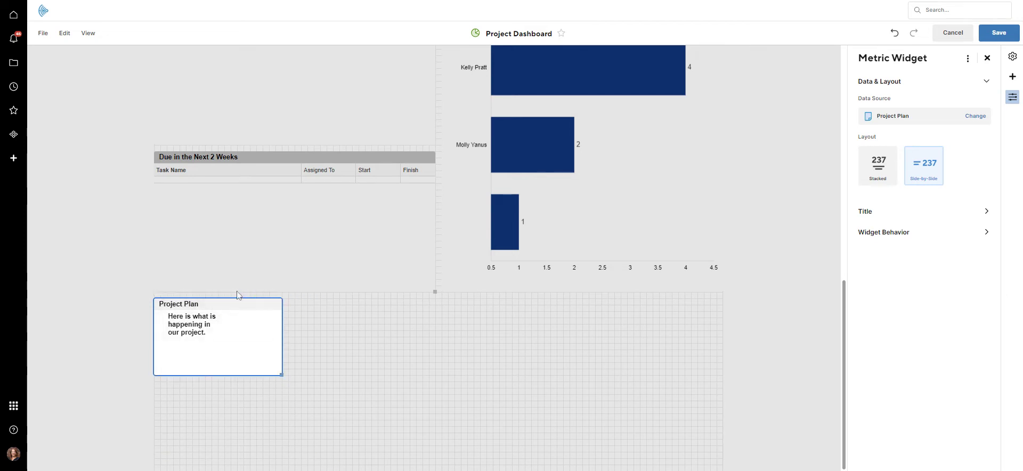
Move the Project Plan metric widget between Project Health and Project Budget and enlarge it to fill the gap above the schedule
{"action": "left_click_drag", "start_coordinate": [237, 297], "coordinate": [352, 90]}
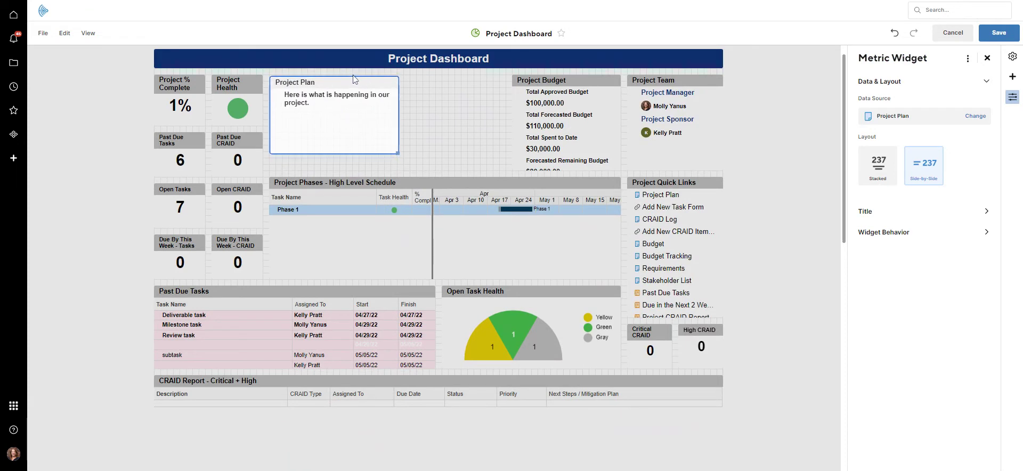
{"action": "left_click_drag", "start_coordinate": [392, 154], "coordinate": [504, 171]}
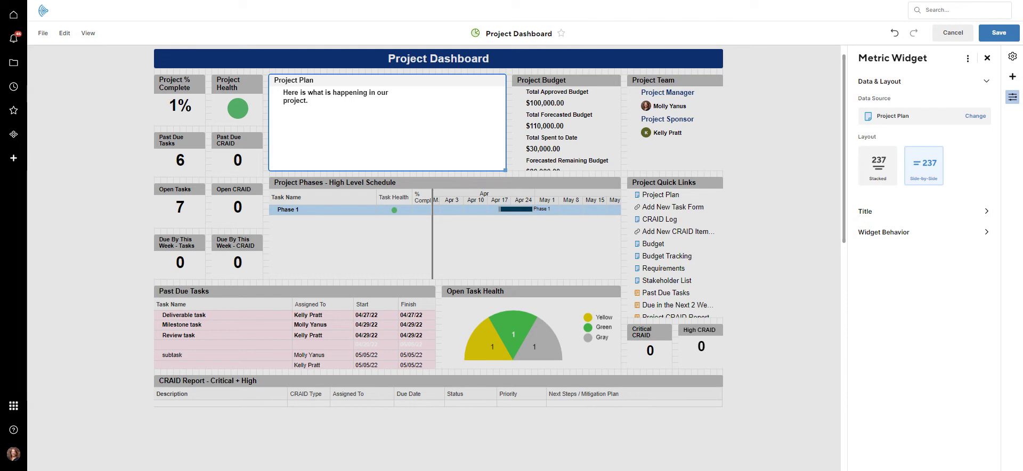
{"action": "left_click", "coordinate": [986, 59]}
{"action": "left_click", "coordinate": [1013, 76]}
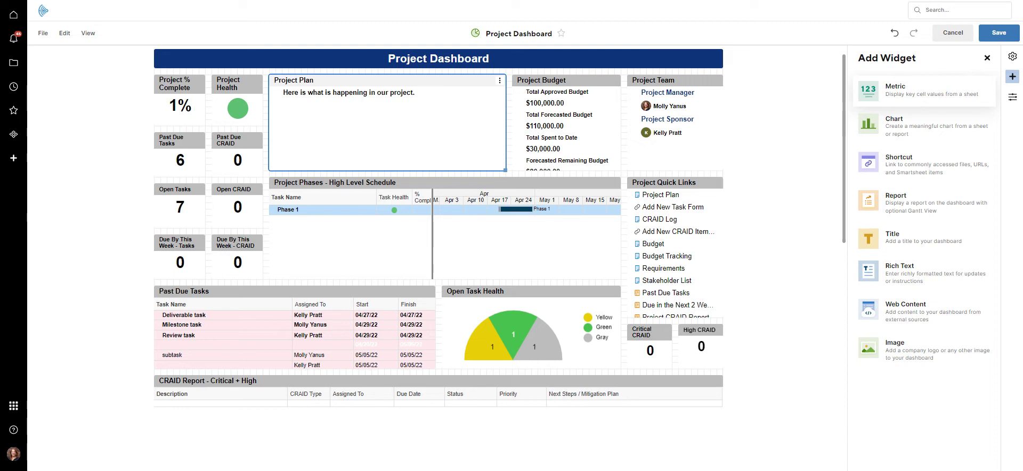
{"action": "left_click", "coordinate": [906, 100]}
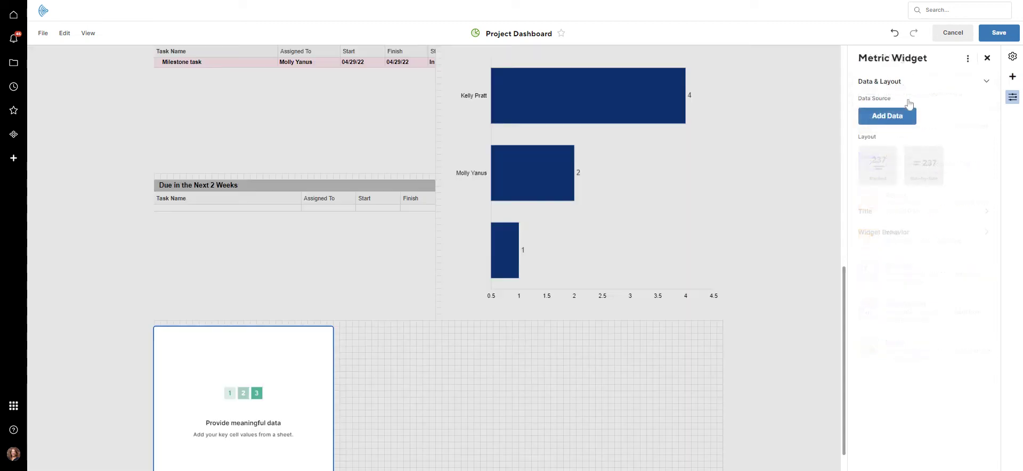
{"action": "left_click", "coordinate": [895, 119]}
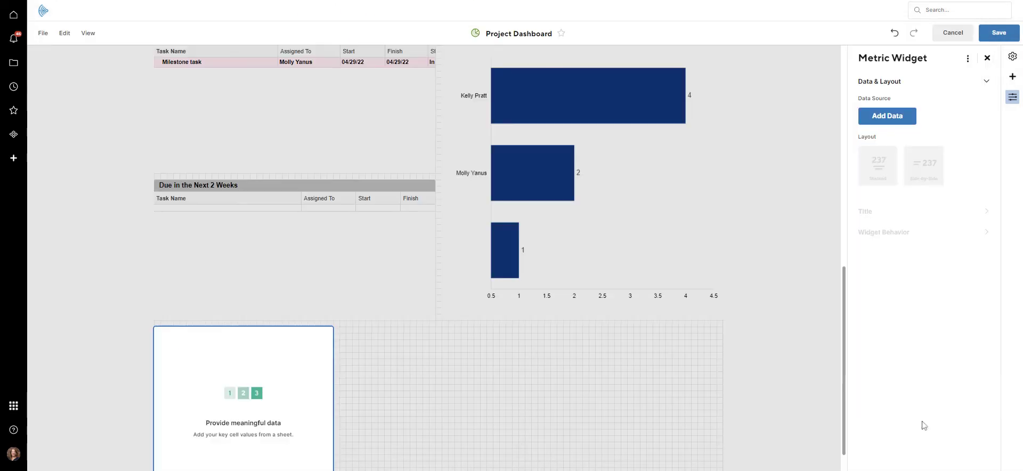
{"action": "left_click", "coordinate": [919, 422]}
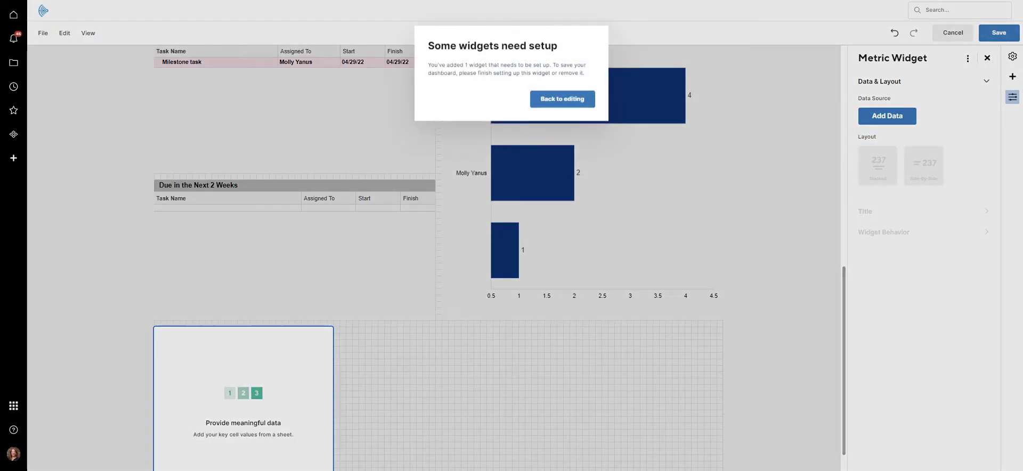
{"action": "left_click", "coordinate": [559, 100]}
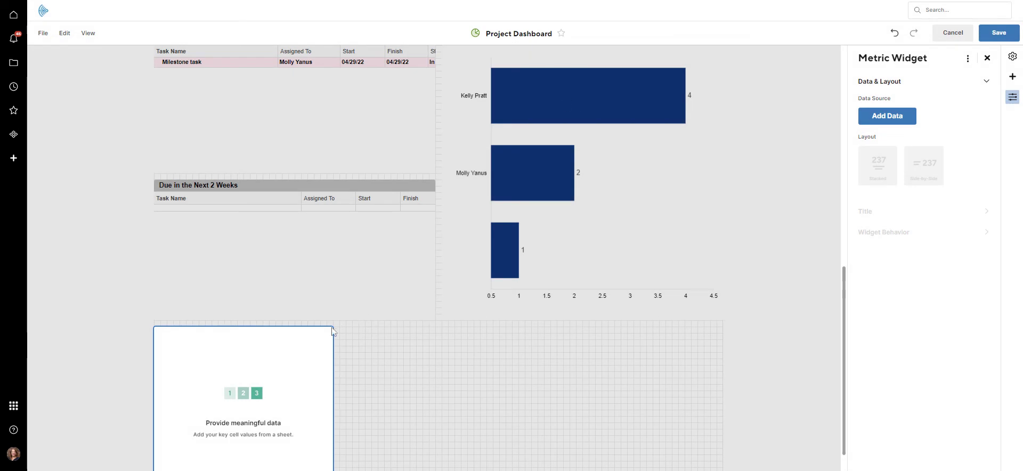
{"action": "left_click", "coordinate": [541, 394]}
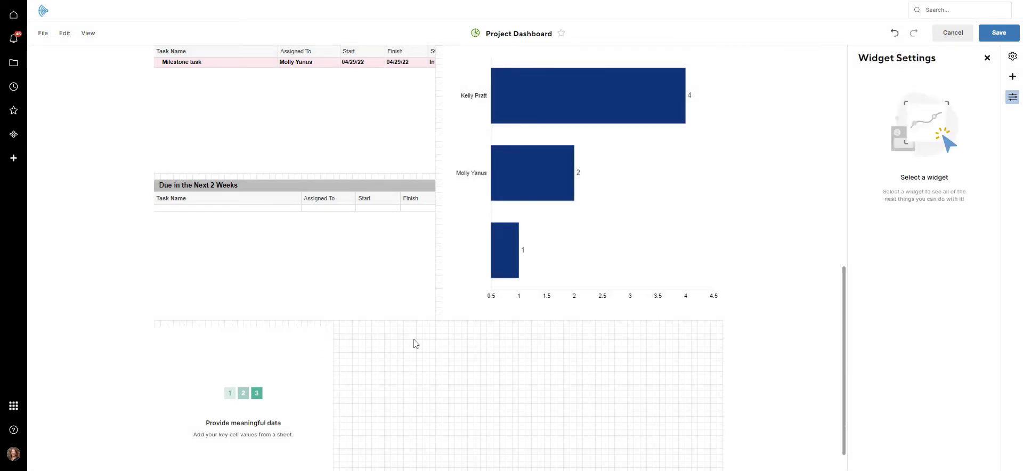
{"action": "right_click", "coordinate": [327, 339]}
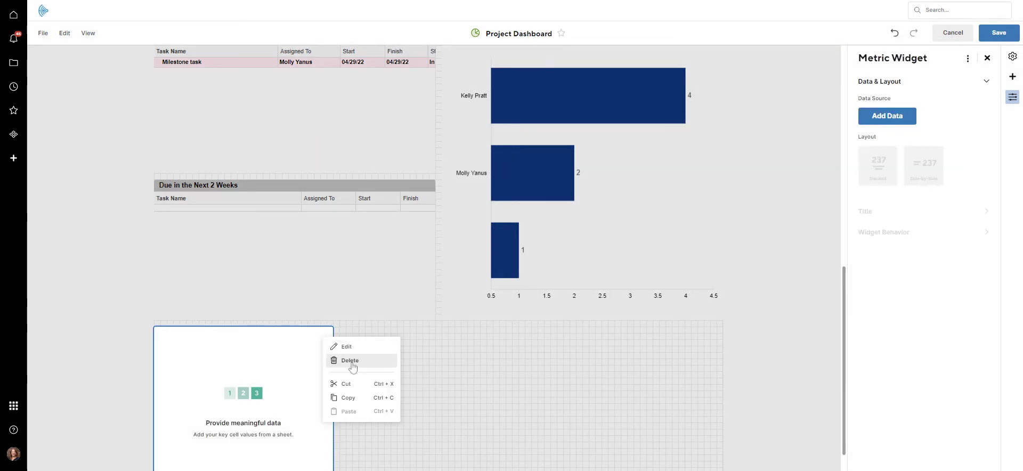
{"action": "left_click", "coordinate": [349, 360]}
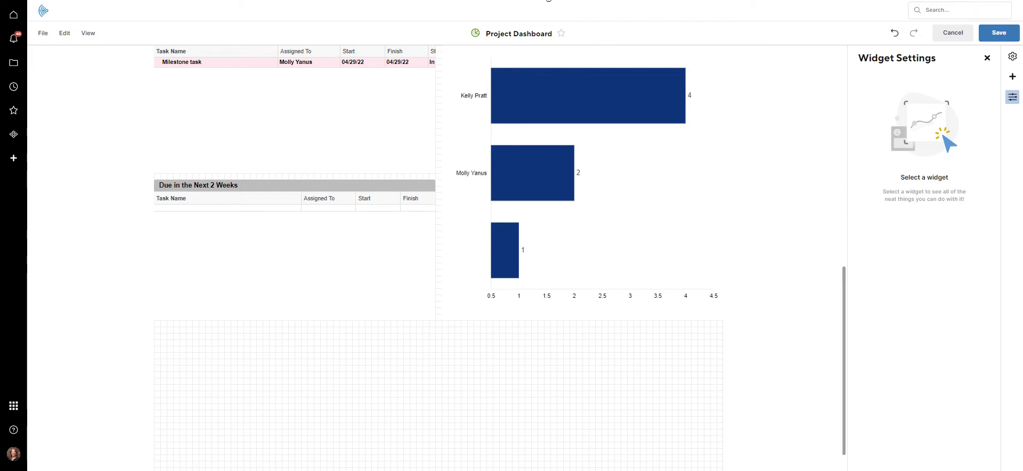
Open the Project Plan sheet from the Project Demo Example folder and show its sheet summary
{"action": "left_click", "coordinate": [549, 0]}
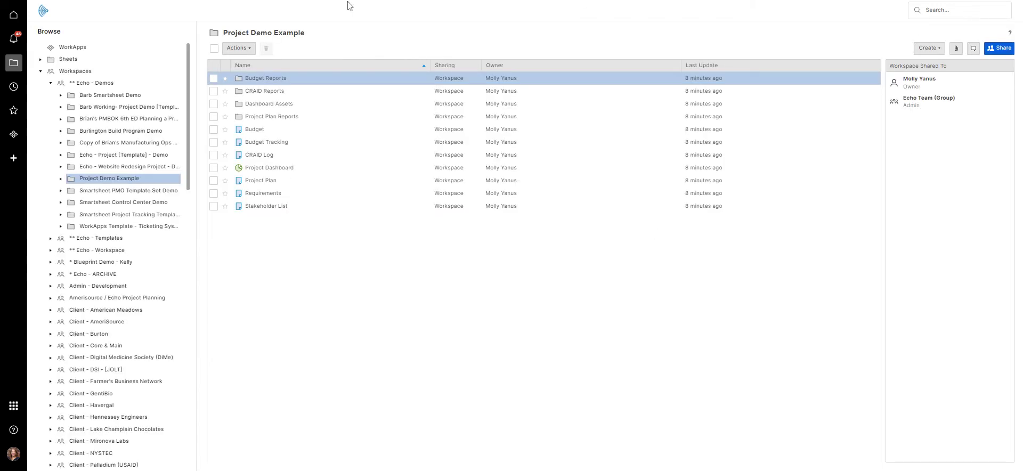
{"action": "left_click", "coordinate": [271, 182]}
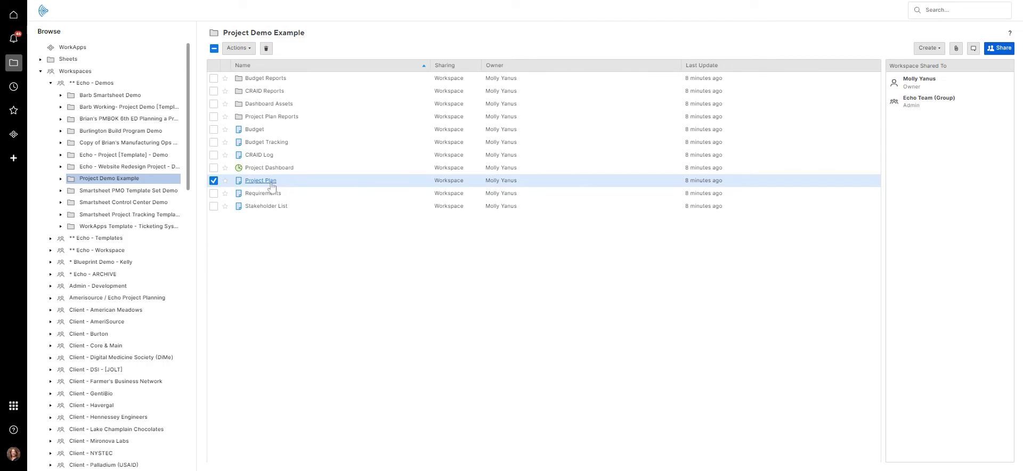
{"action": "left_click", "coordinate": [261, 181]}
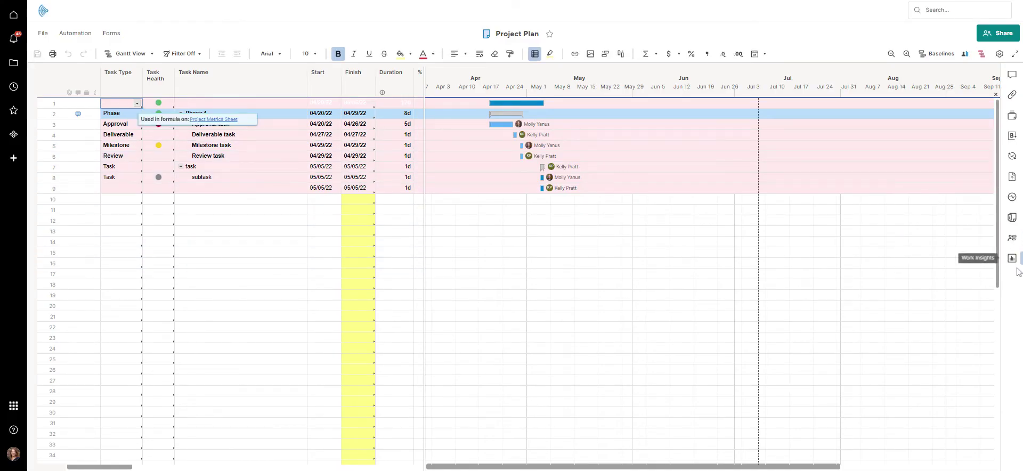
{"action": "left_click", "coordinate": [1012, 216]}
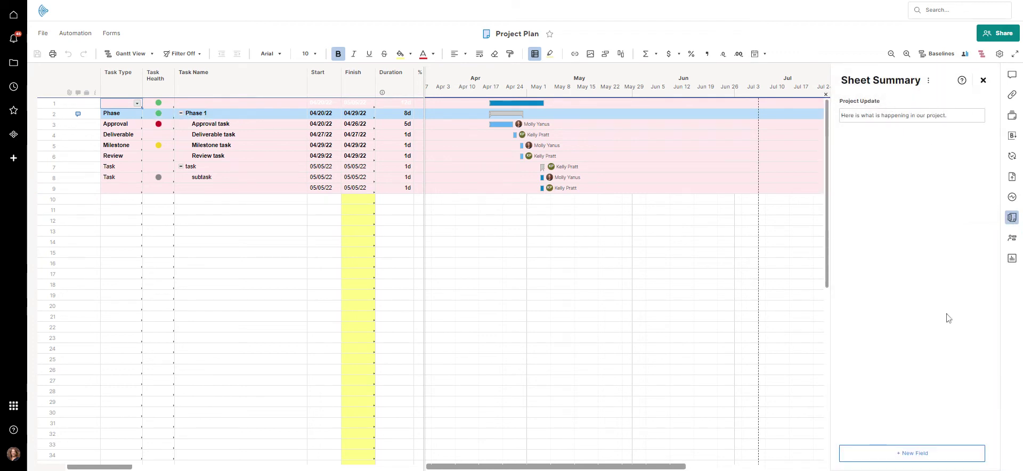
Add a Project Health summary field of type Symbols, using the red, yellow, green and gray status balls
{"action": "left_click", "coordinate": [919, 453]}
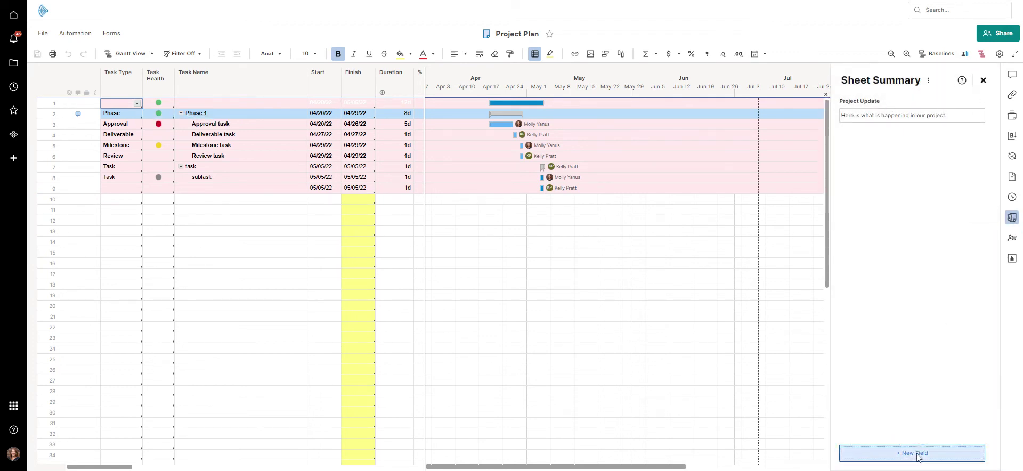
{"action": "type", "text": "Pro"}
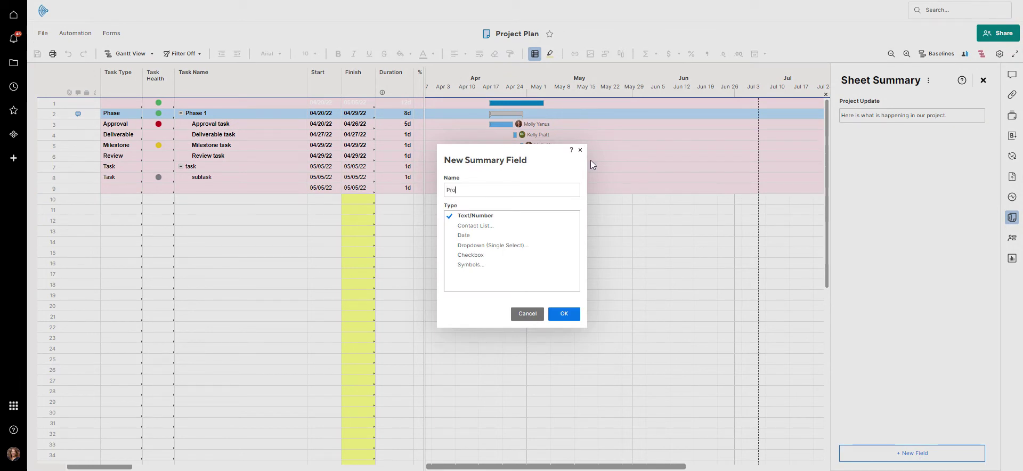
{"action": "type", "text": "ject Health"}
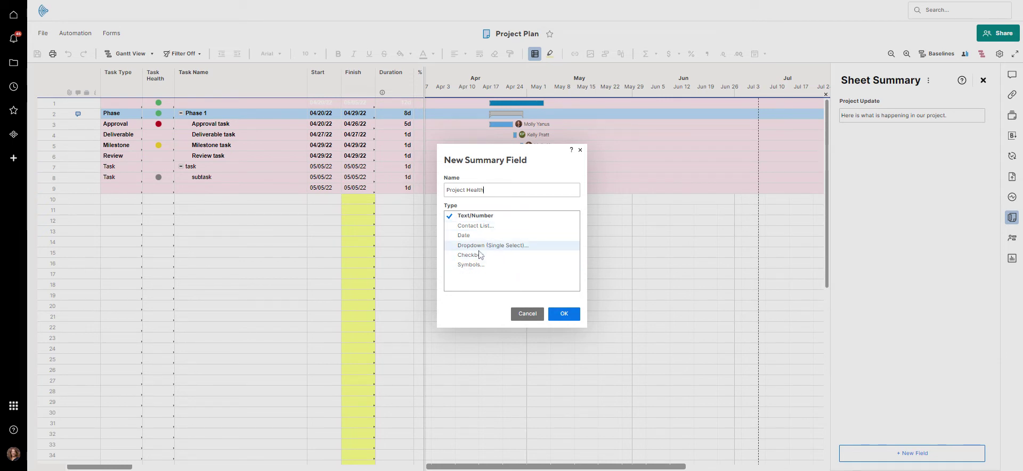
{"action": "left_click", "coordinate": [469, 265]}
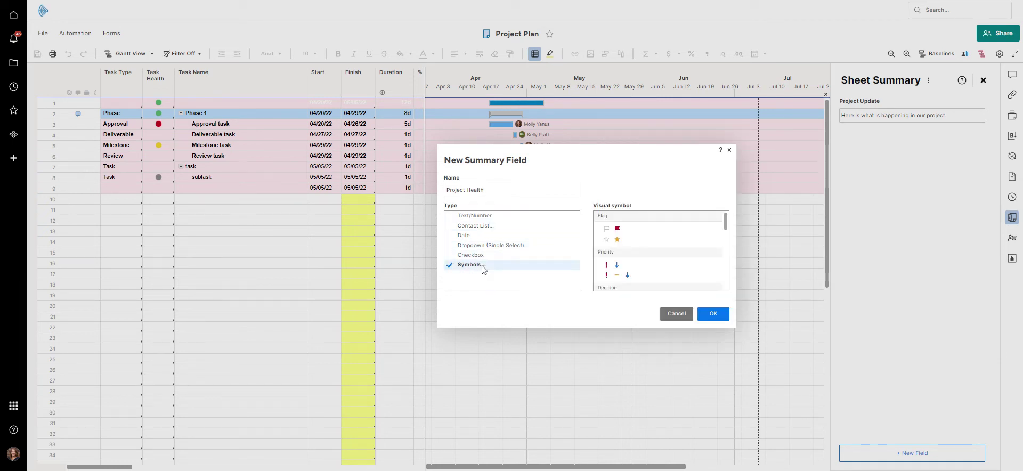
{"action": "left_click_drag", "start_coordinate": [727, 225], "coordinate": [727, 241]}
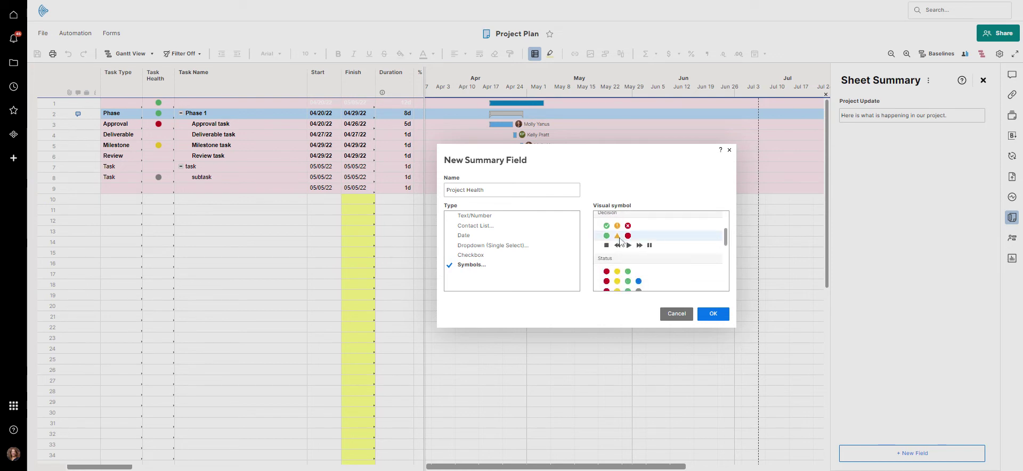
{"action": "scroll", "coordinate": [661, 277], "scroll_direction": "down", "scroll_amount": 2}
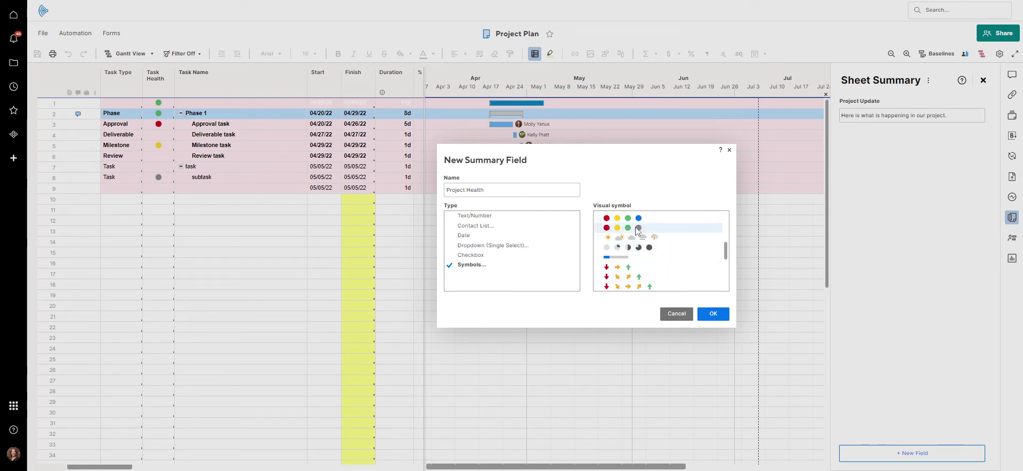
{"action": "left_click", "coordinate": [712, 315]}
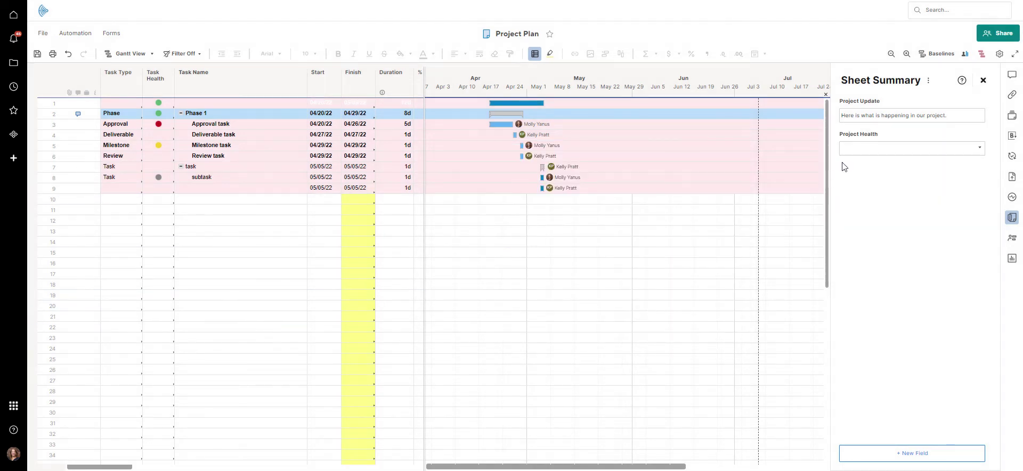
Set the Project Health summary field to Green and close the sheet summary
{"action": "left_click", "coordinate": [980, 149]}
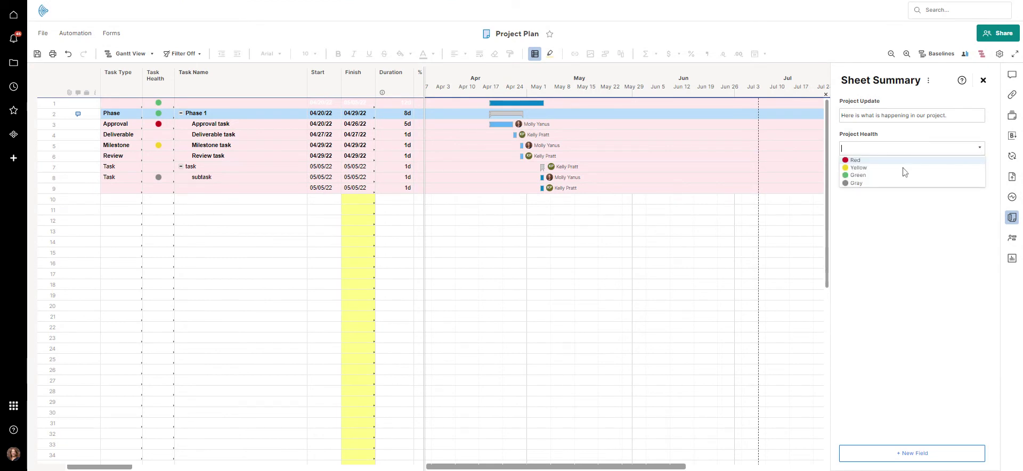
{"action": "left_click", "coordinate": [855, 175]}
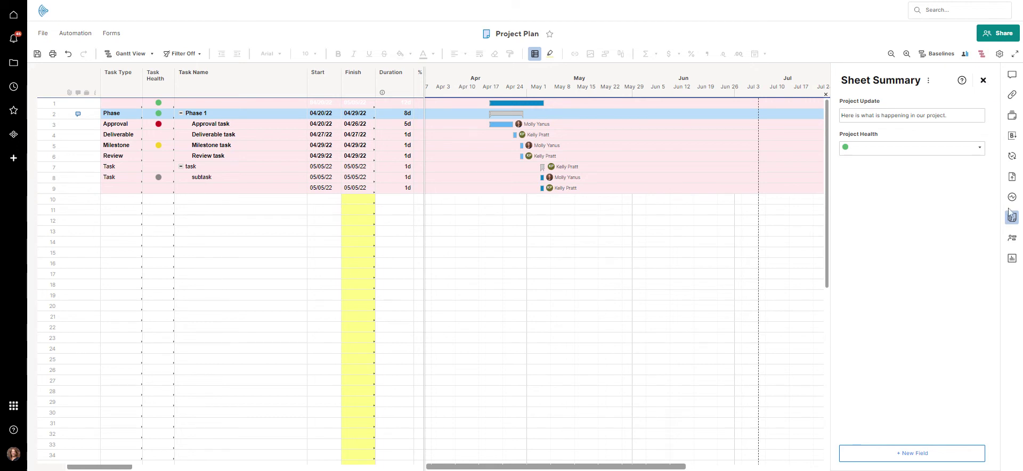
{"action": "left_click", "coordinate": [984, 81]}
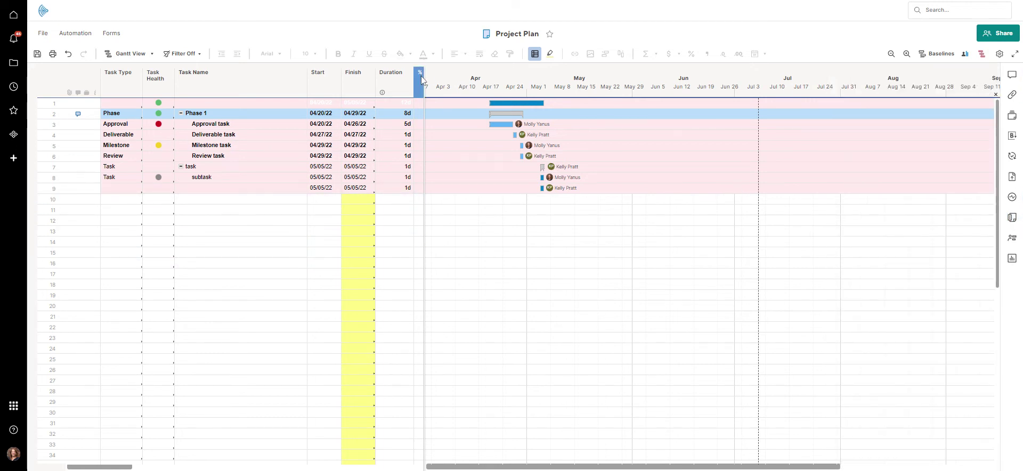
Widen the grid area beside the Gantt chart and insert a Latest Comment column before the Start column
{"action": "left_click_drag", "start_coordinate": [423, 83], "coordinate": [659, 132]}
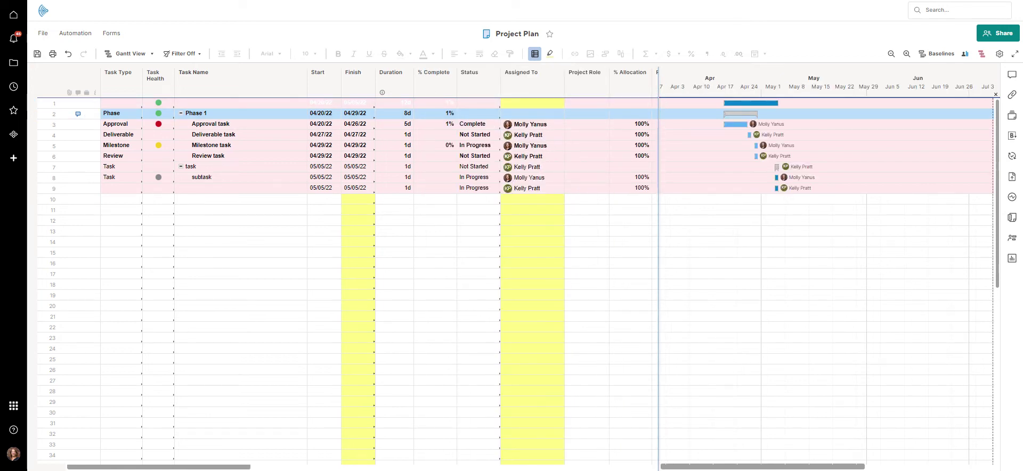
{"action": "left_click", "coordinate": [327, 85]}
{"action": "right_click", "coordinate": [327, 88]}
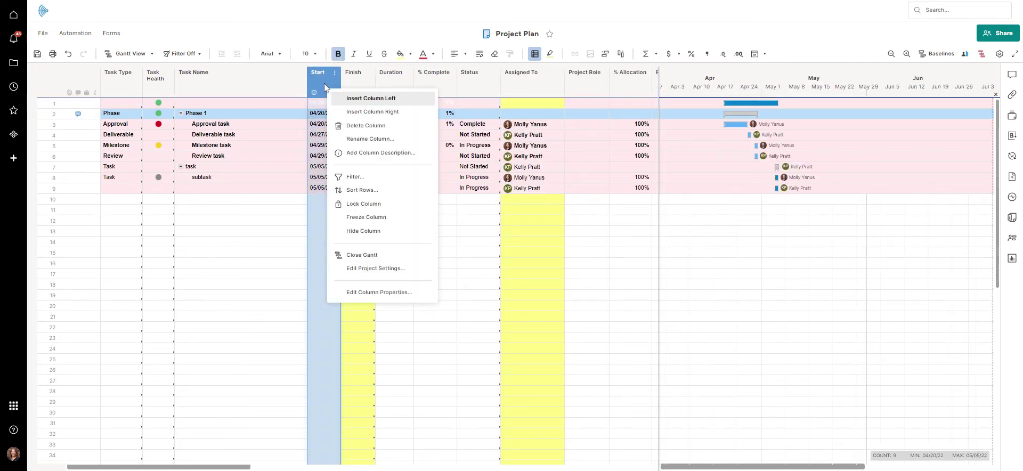
{"action": "left_click", "coordinate": [365, 101]}
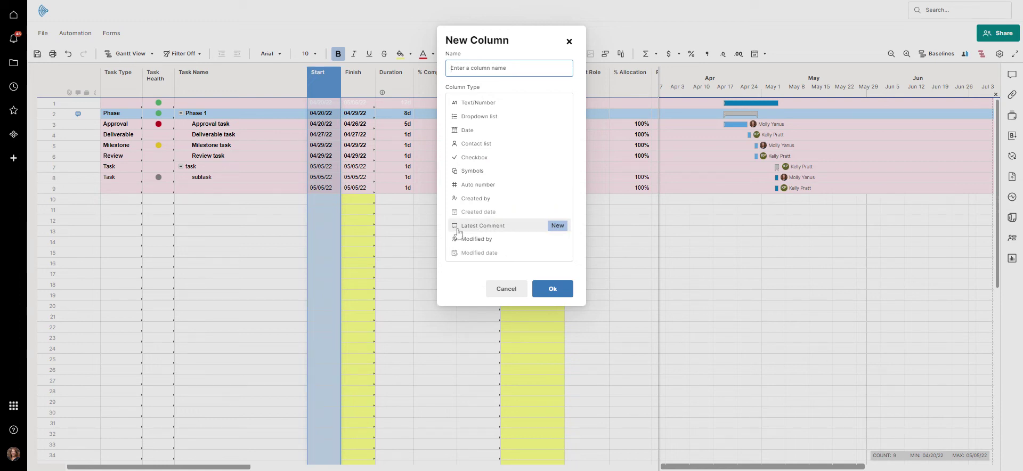
{"action": "left_click", "coordinate": [499, 228]}
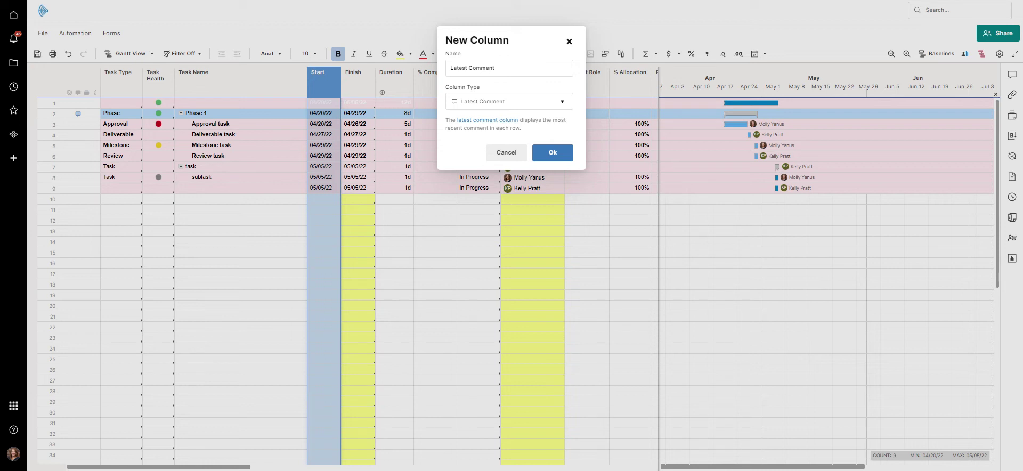
{"action": "left_click", "coordinate": [551, 155]}
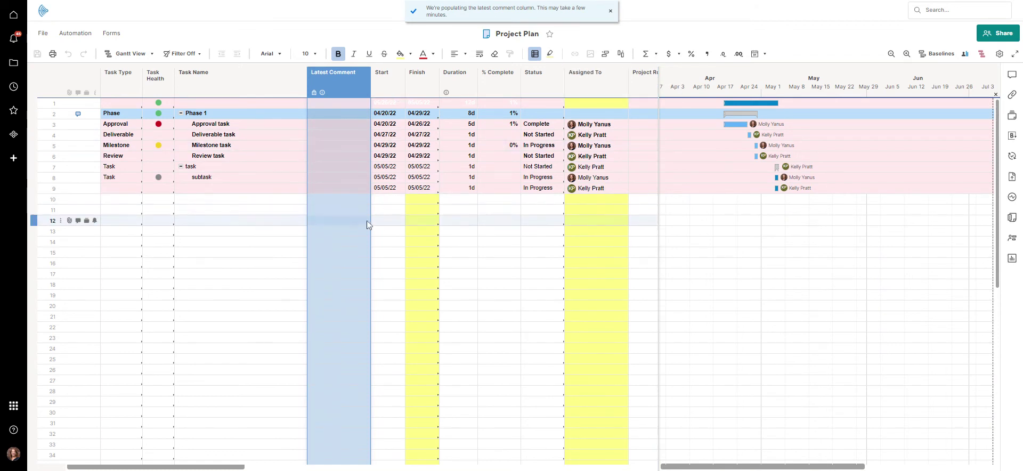
Widen the Latest Comment column so the full comment text of the Phase 1 row fits
{"action": "left_click", "coordinate": [347, 167]}
{"action": "left_click", "coordinate": [358, 113]}
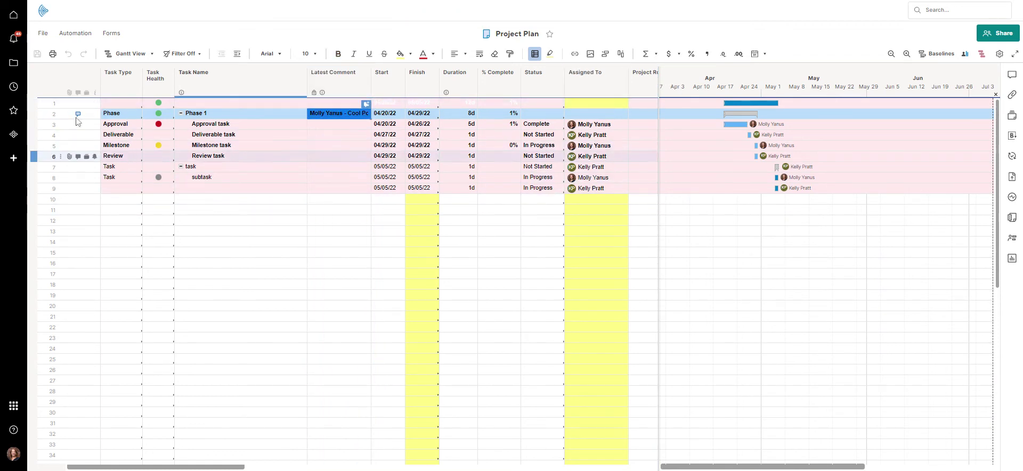
{"action": "left_click_drag", "start_coordinate": [339, 80], "coordinate": [494, 101]}
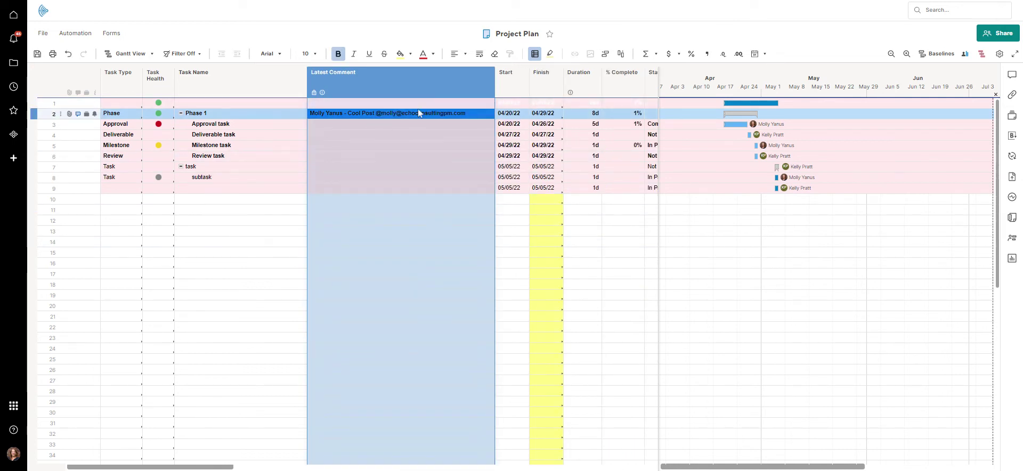
{"action": "left_click", "coordinate": [400, 178]}
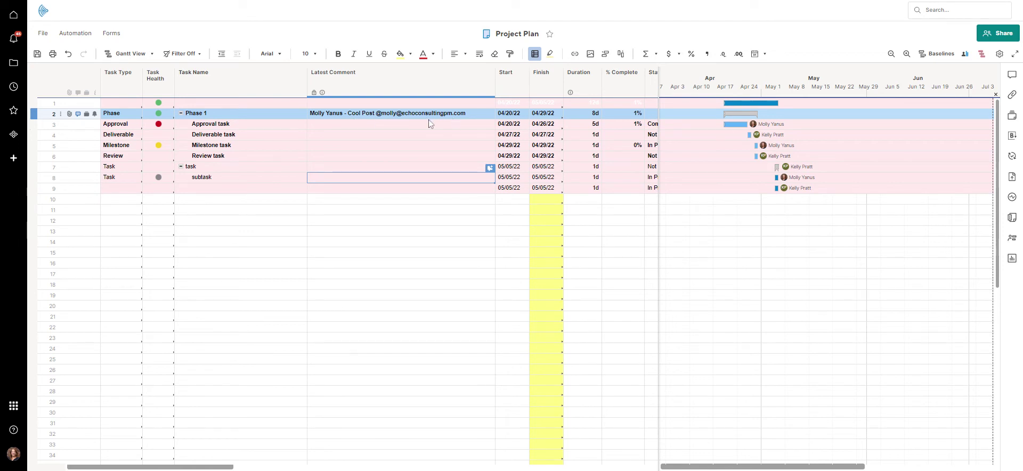
Reply to the Phase 1 row's comment thread with "Lets prove that this comment updates!"
{"action": "left_click", "coordinate": [78, 114]}
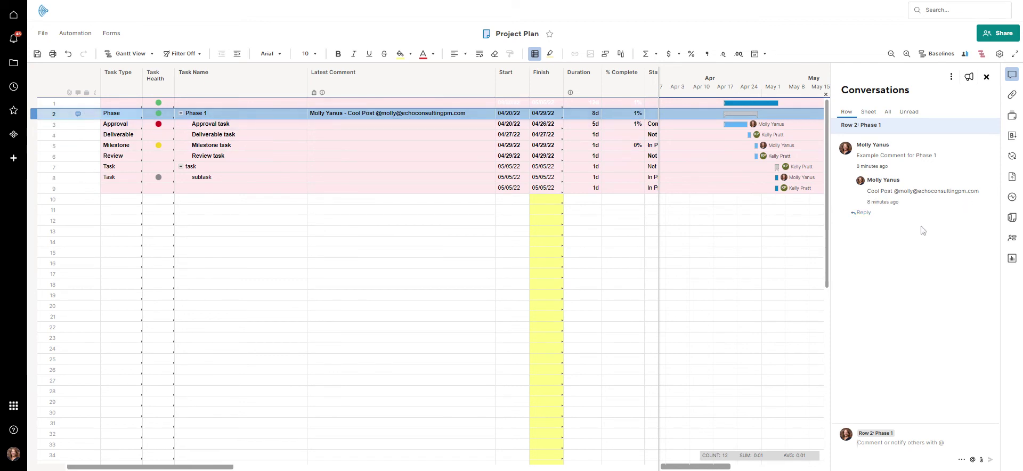
{"action": "left_click", "coordinate": [861, 212]}
{"action": "type", "text": "Lets prove that this comment updates"}
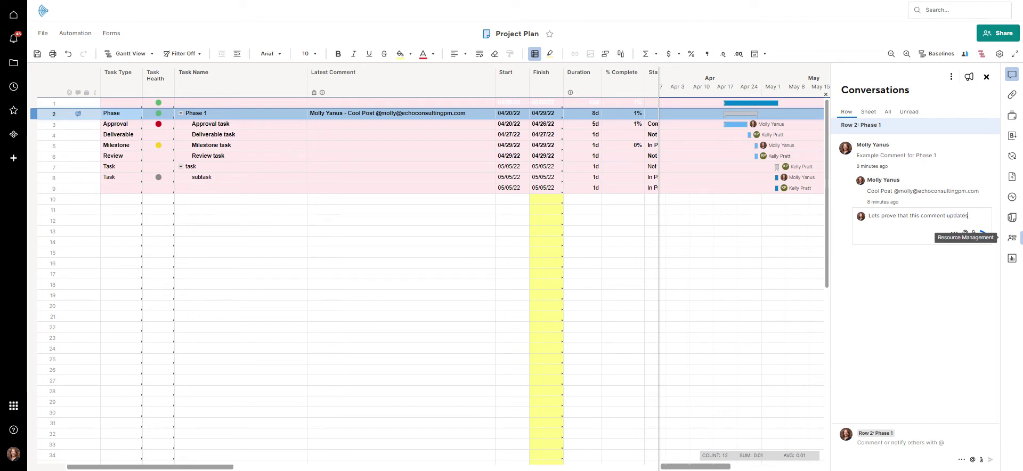
{"action": "key", "text": "Return"}
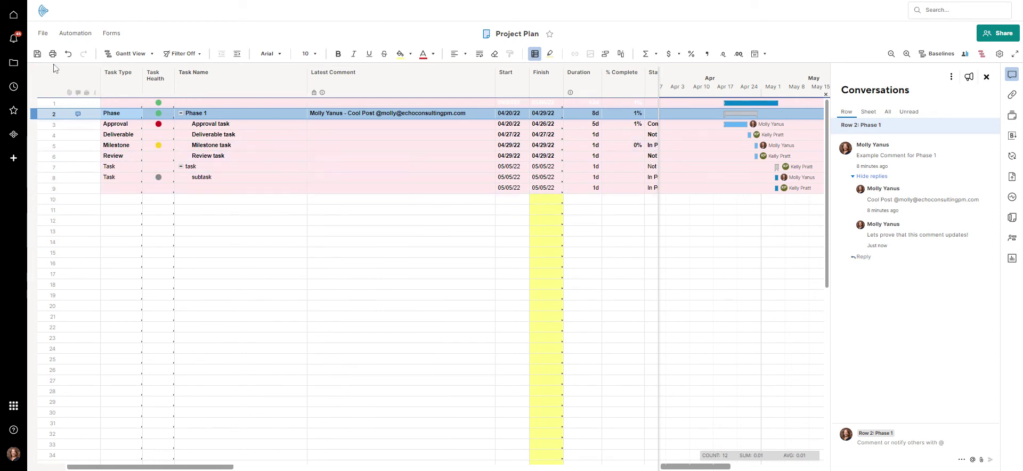
Close the conversations, save the sheet, and narrow the Latest Comment column slightly
{"action": "left_click", "coordinate": [986, 78]}
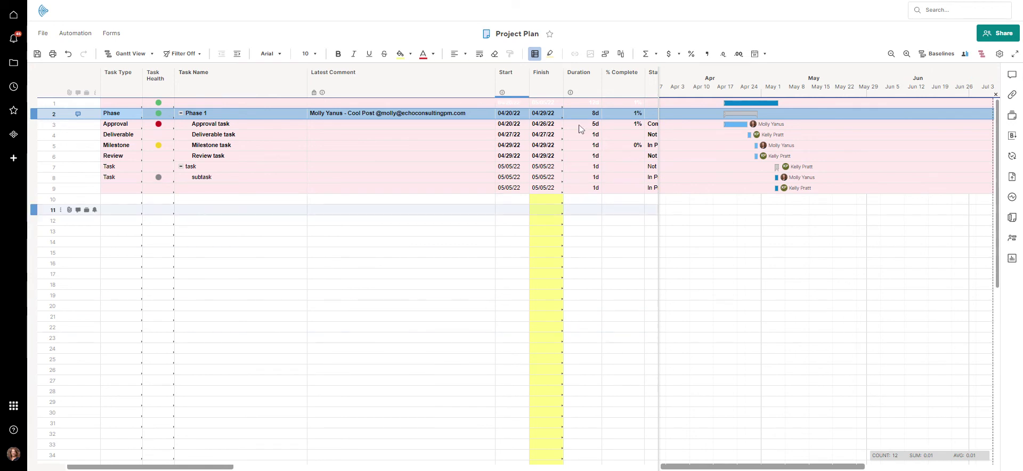
{"action": "left_click", "coordinate": [37, 55]}
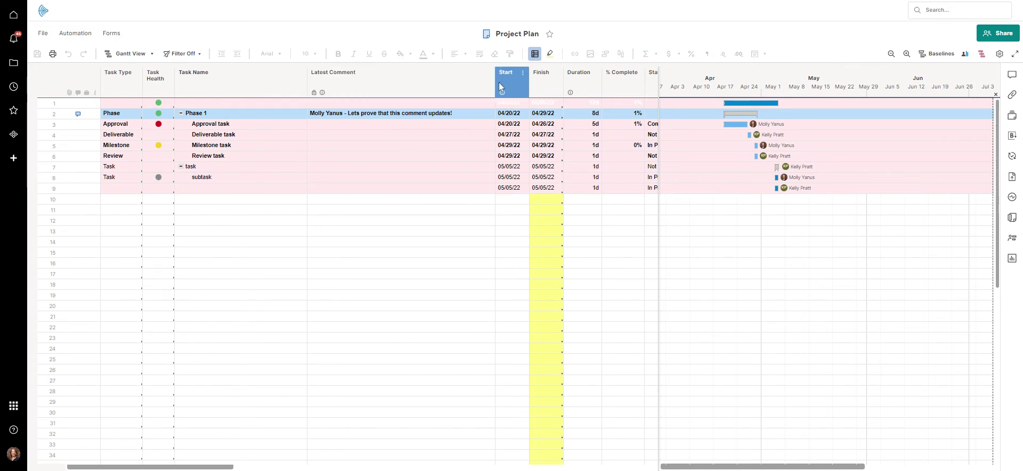
{"action": "left_click_drag", "start_coordinate": [494, 88], "coordinate": [472, 89]}
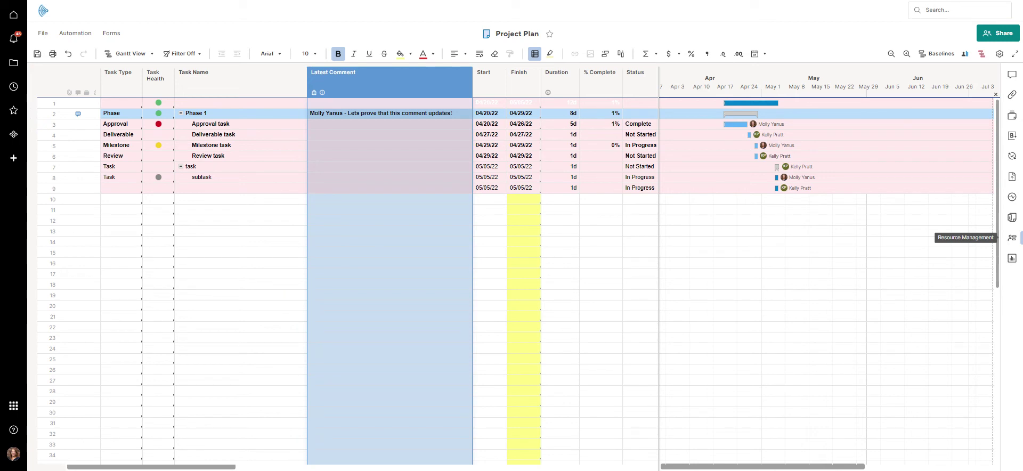
Open the Phase 1 row's comments and view the cell history of the Approval task's Task Name cell
{"action": "left_click", "coordinate": [77, 117]}
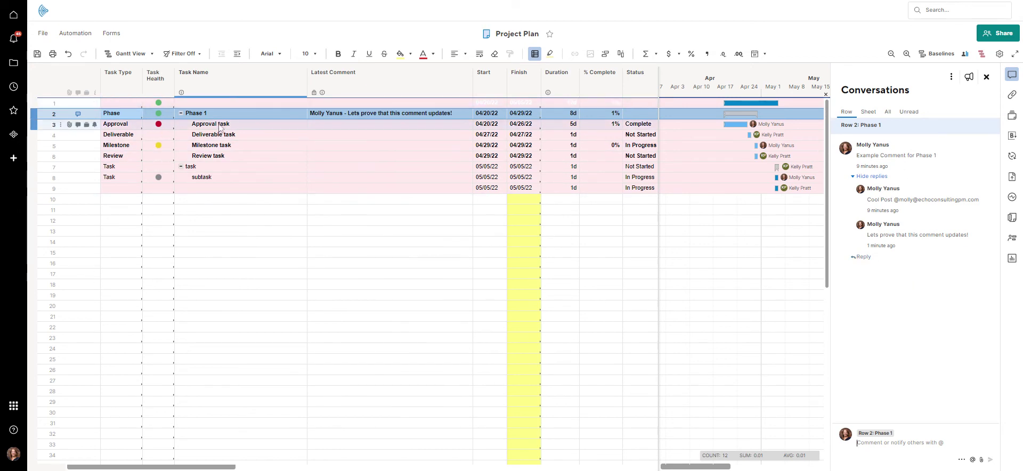
{"action": "right_click", "coordinate": [254, 127]}
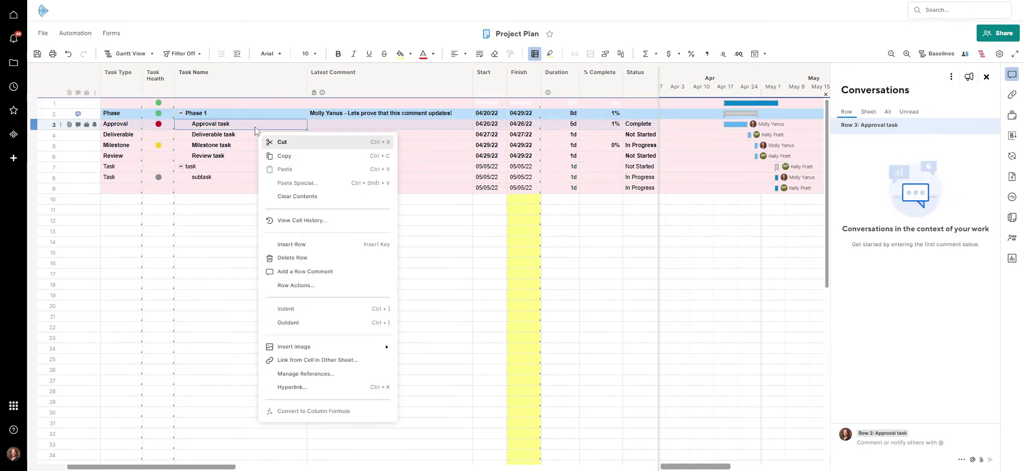
{"action": "left_click", "coordinate": [329, 220]}
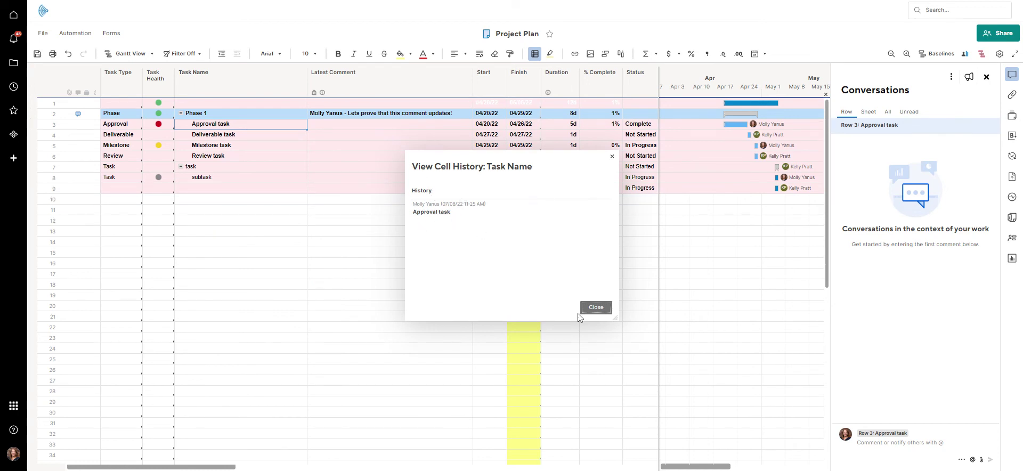
{"action": "left_click", "coordinate": [252, 155]}
{"action": "left_click", "coordinate": [262, 128]}
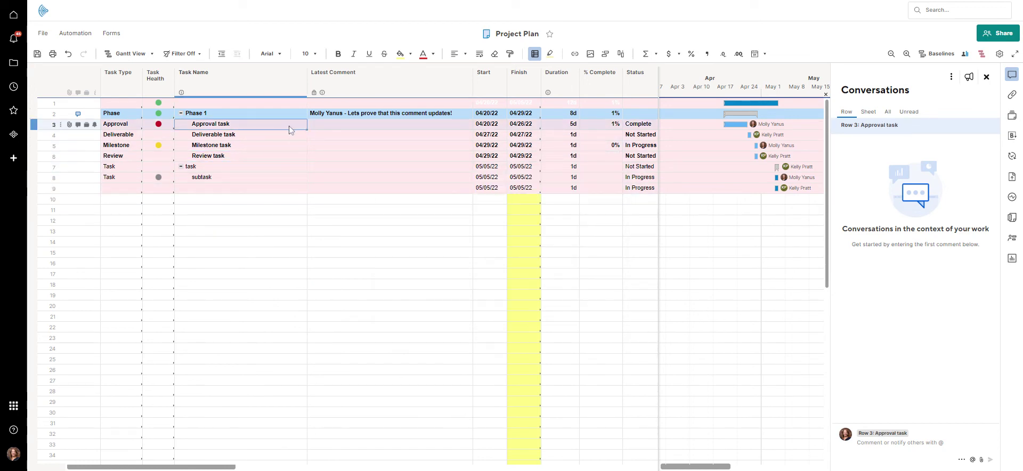
Change the Task Type of the Approval task row to Milestone
{"action": "left_click", "coordinate": [127, 126]}
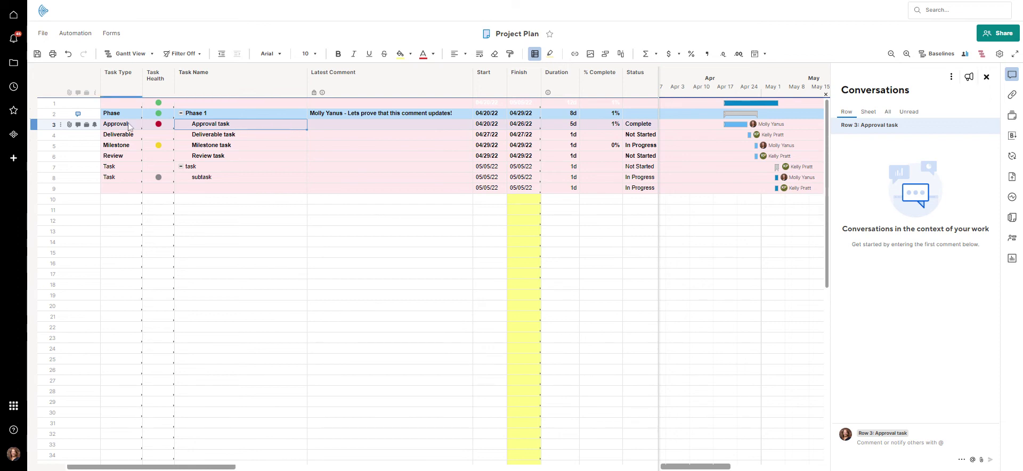
{"action": "left_click", "coordinate": [137, 124]}
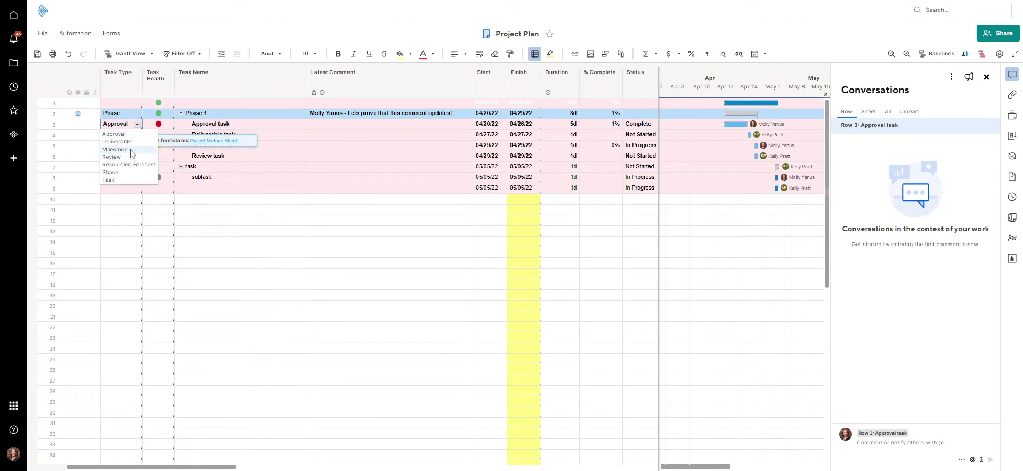
{"action": "left_click", "coordinate": [122, 163]}
{"action": "left_click", "coordinate": [382, 238]}
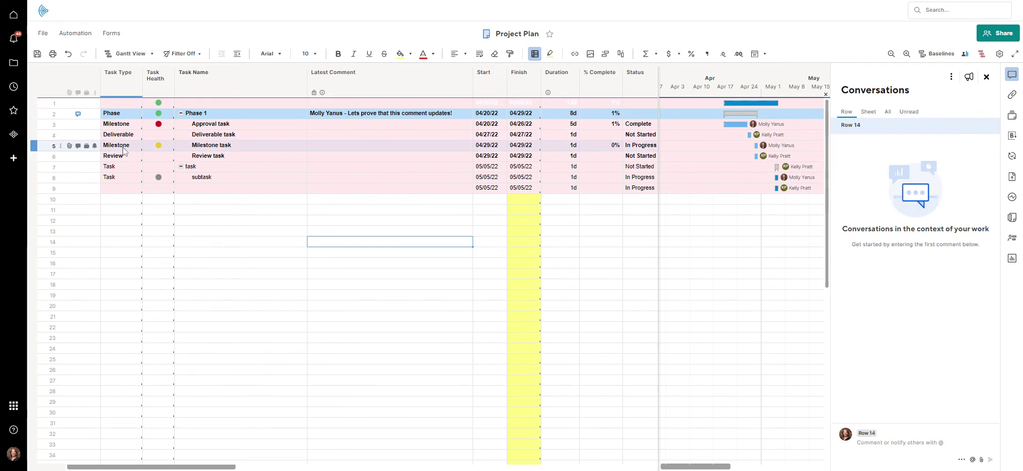
View the cell history of the Approval task row's Task Type cell and close it
{"action": "right_click", "coordinate": [127, 126]}
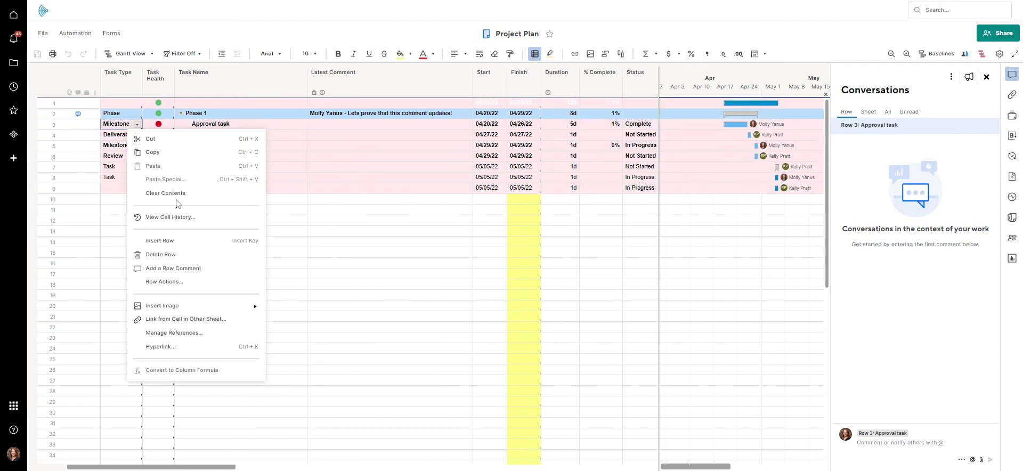
{"action": "left_click", "coordinate": [174, 217]}
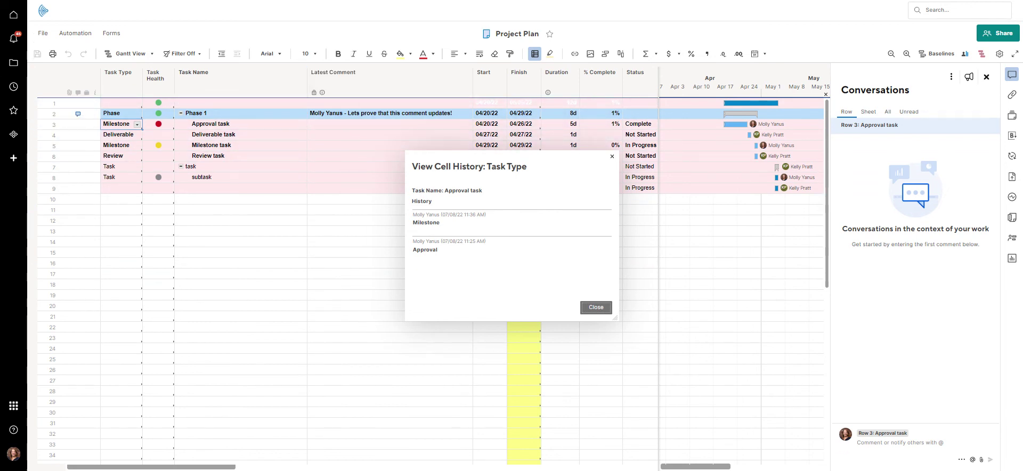
{"action": "left_click", "coordinate": [596, 307]}
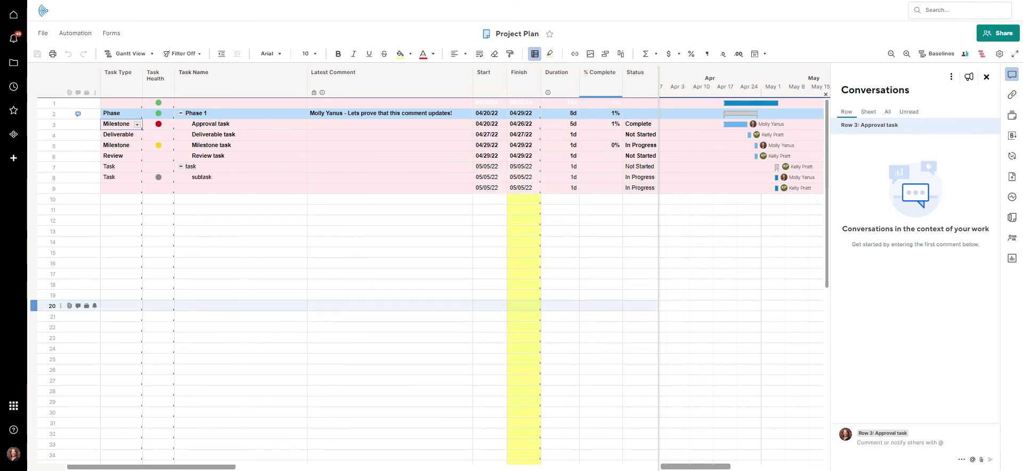
Insert a date column named "Date of Latest Comment" between the Latest Comment and Start columns
{"action": "left_click", "coordinate": [494, 80]}
{"action": "right_click", "coordinate": [495, 80]}
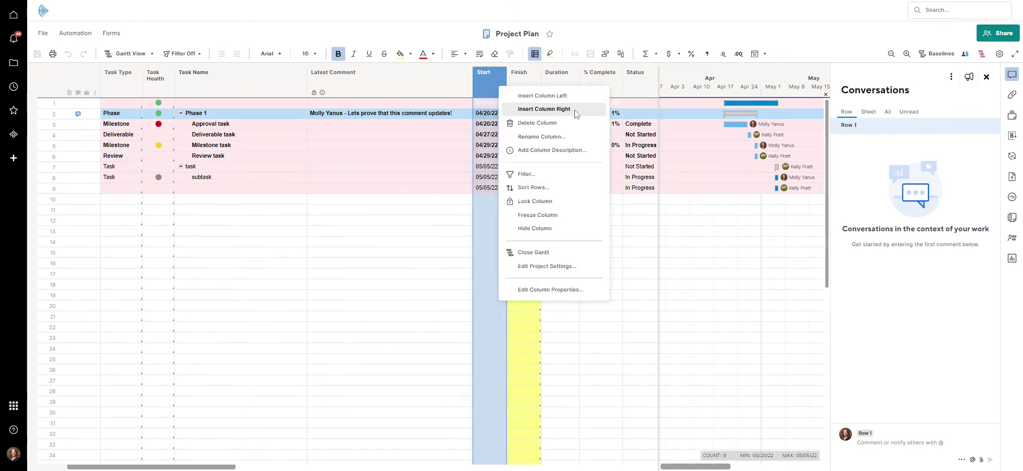
{"action": "left_click", "coordinate": [575, 114]}
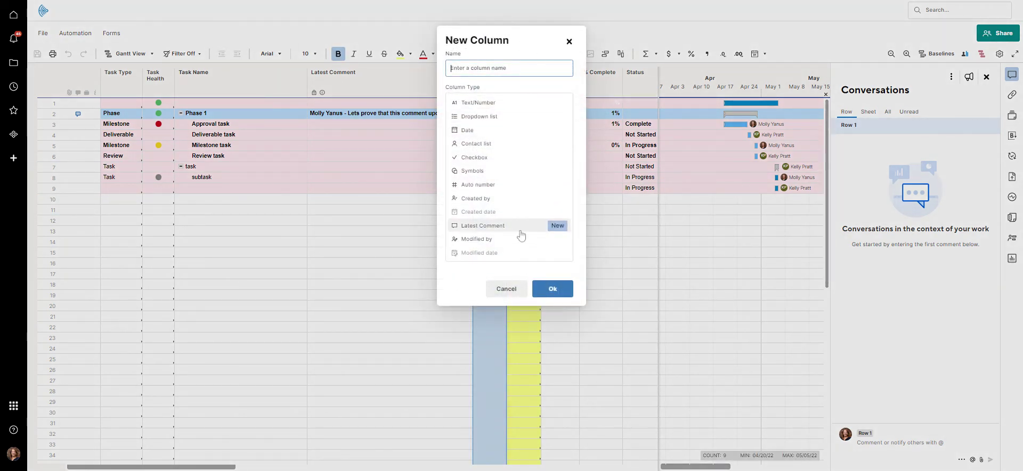
{"action": "left_click", "coordinate": [479, 130]}
{"action": "left_click", "coordinate": [491, 77]}
{"action": "type", "text": "Date of"}
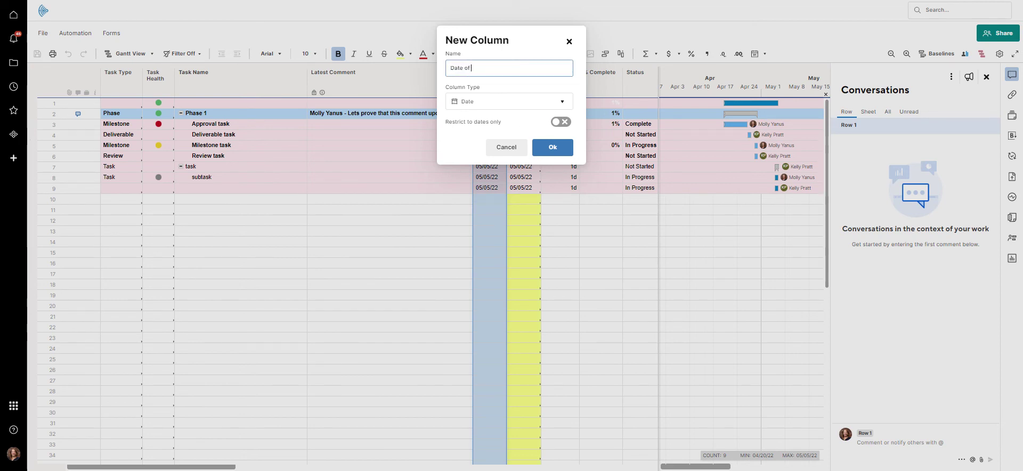
{"action": "type", "text": " Latest Comment"}
{"action": "left_click", "coordinate": [549, 148]}
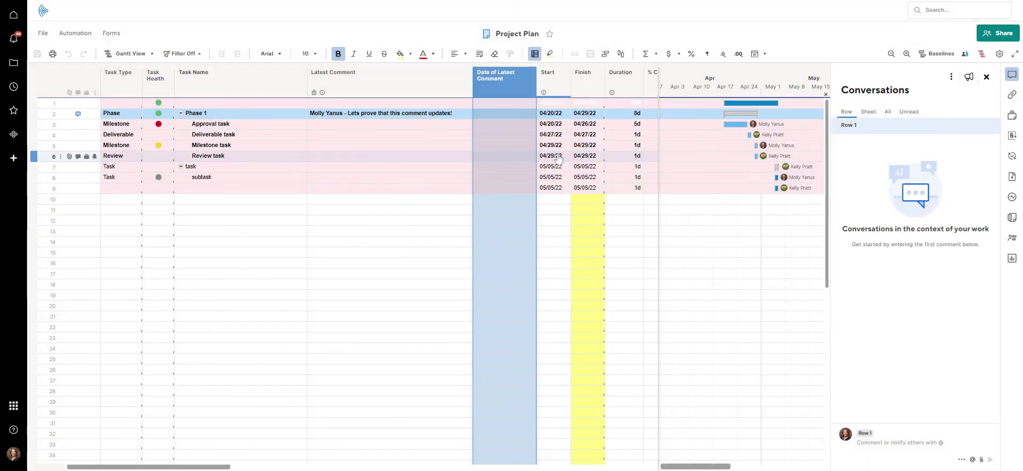
Create a workflow from scratch named "date record comment" that triggers when a comment is added or changed
{"action": "left_click", "coordinate": [75, 33]}
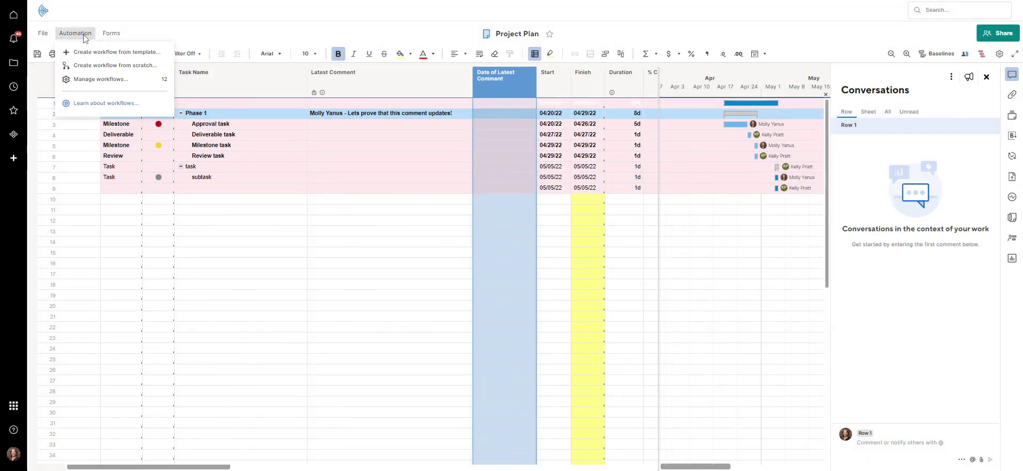
{"action": "left_click", "coordinate": [108, 51]}
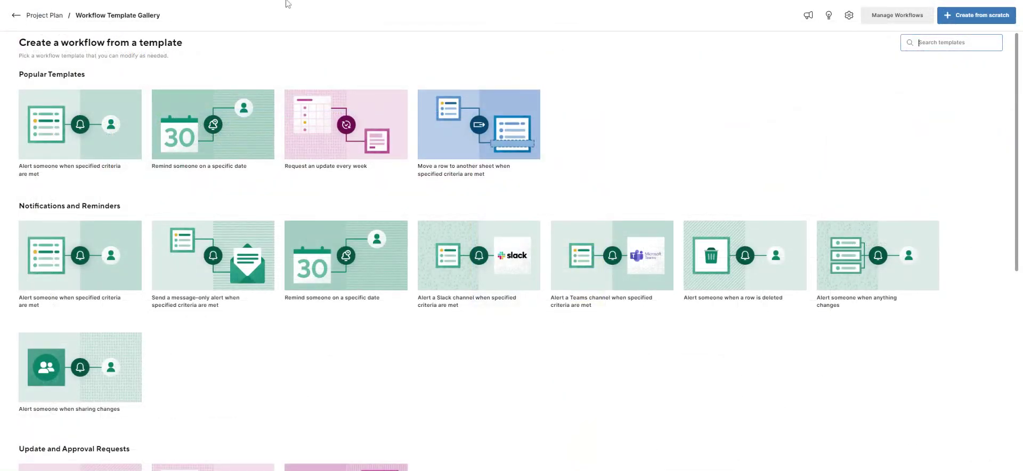
{"action": "left_click", "coordinate": [976, 15]}
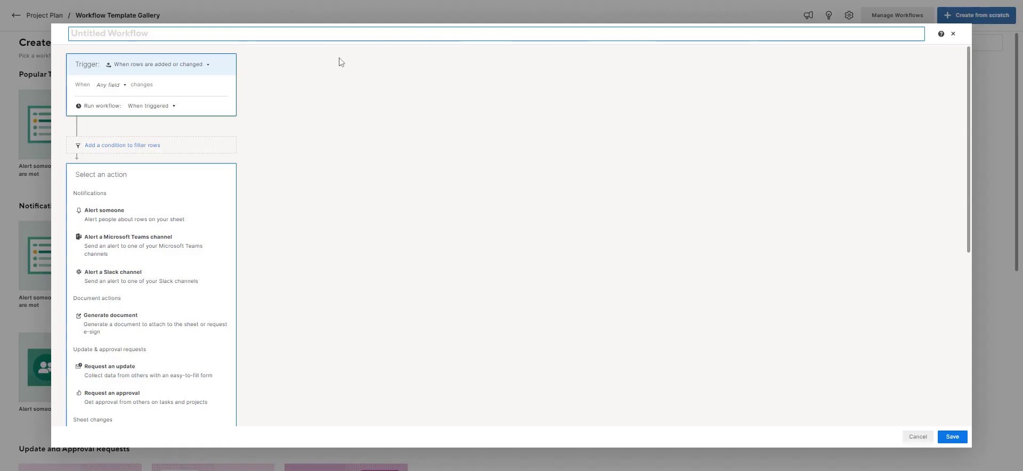
{"action": "type", "text": "d"}
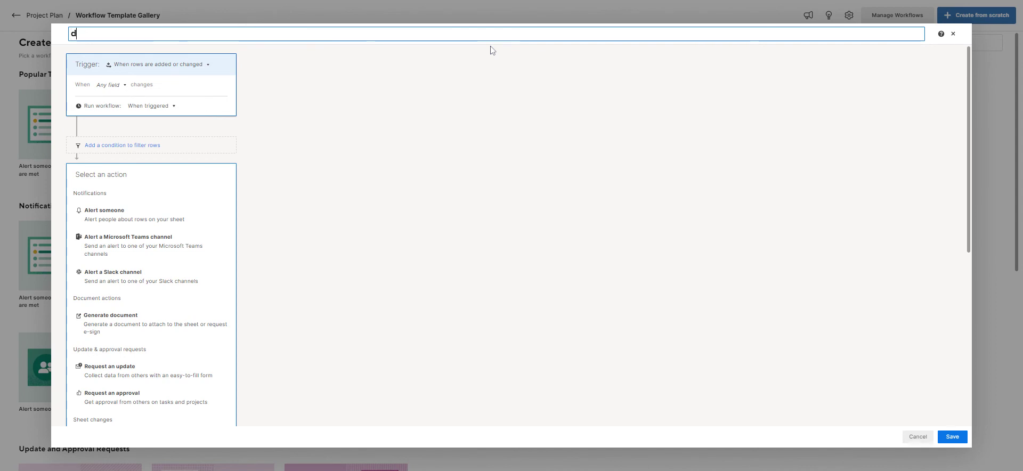
{"action": "type", "text": "ate record comment"}
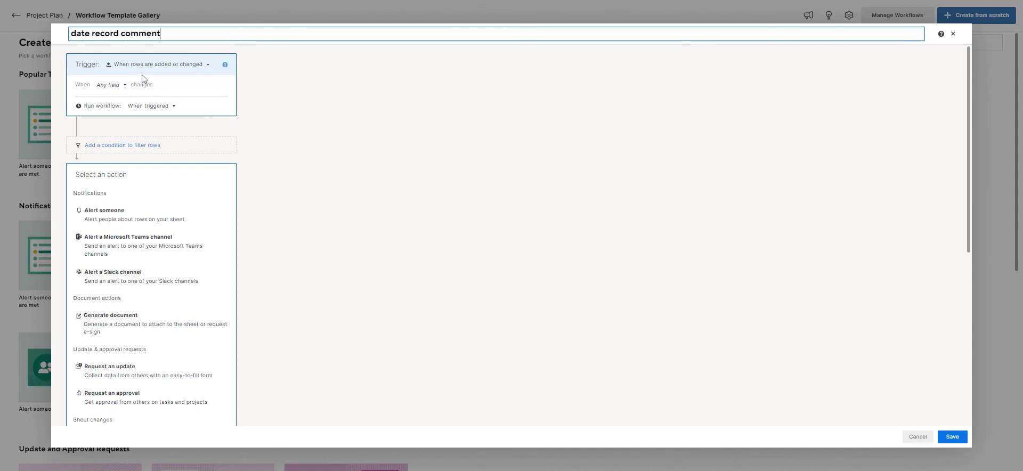
{"action": "left_click", "coordinate": [111, 85]}
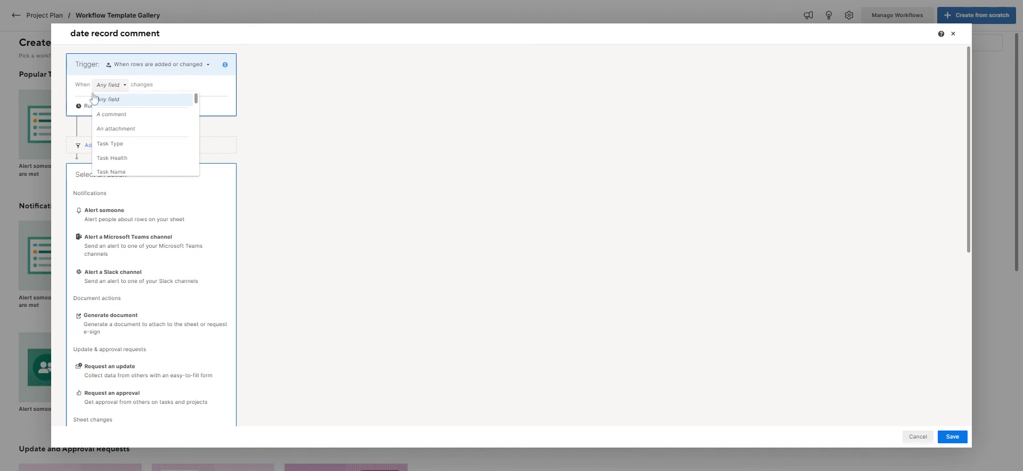
{"action": "left_click", "coordinate": [115, 114]}
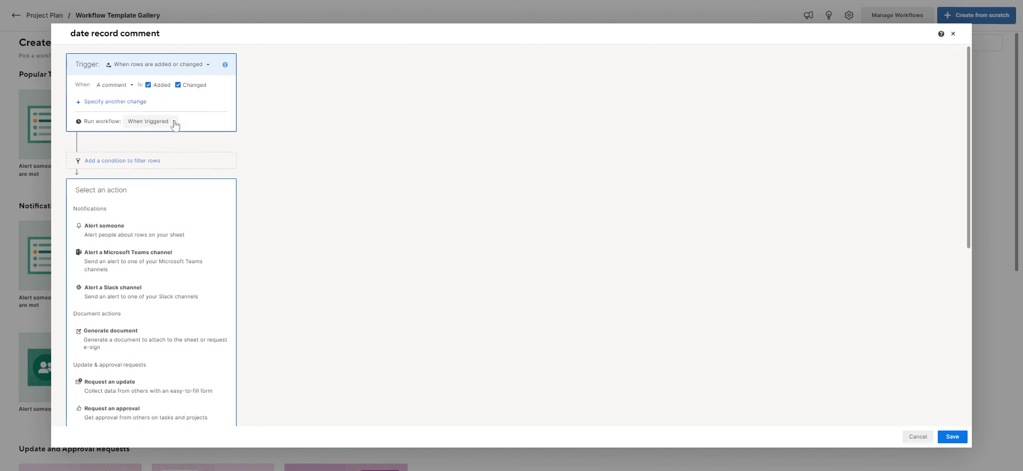
Make the workflow record a date in the Date of Latest Comment column, save it and return to the Project Plan sheet
{"action": "scroll", "coordinate": [166, 245], "scroll_direction": "down", "scroll_amount": 5}
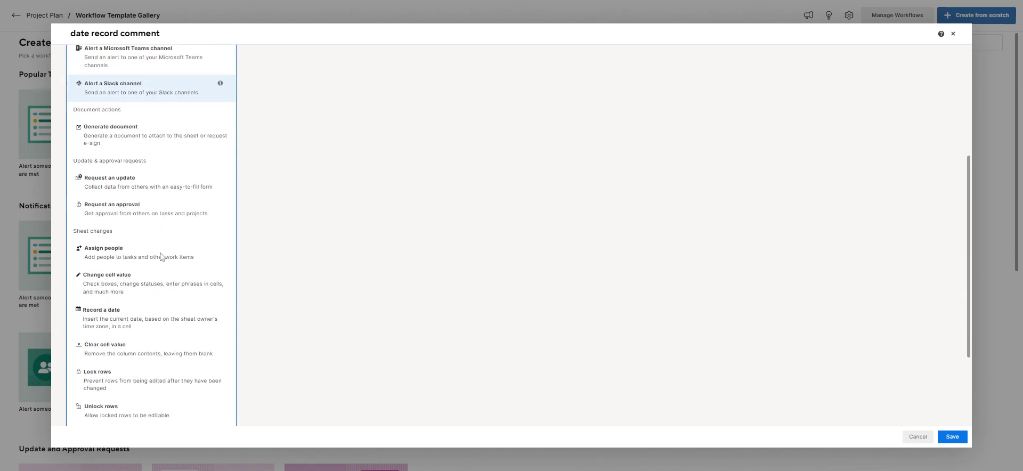
{"action": "left_click", "coordinate": [137, 259]}
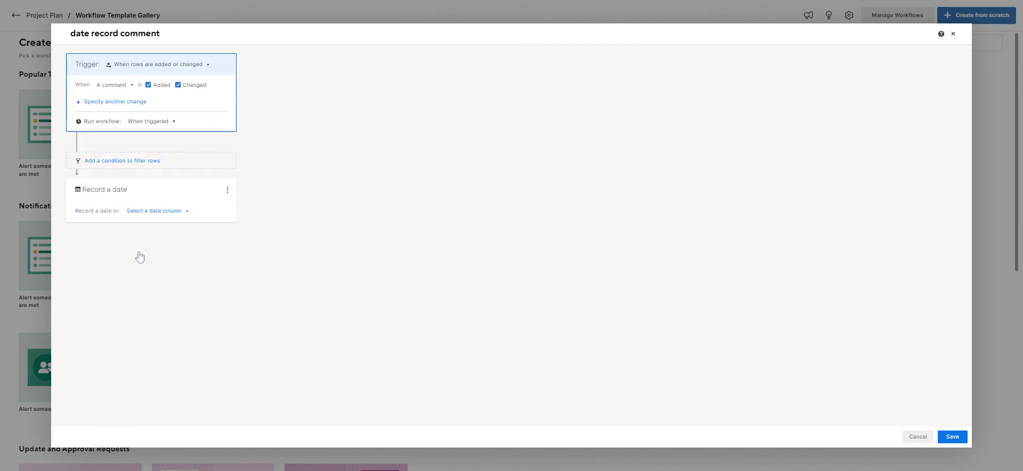
{"action": "left_click", "coordinate": [163, 212]}
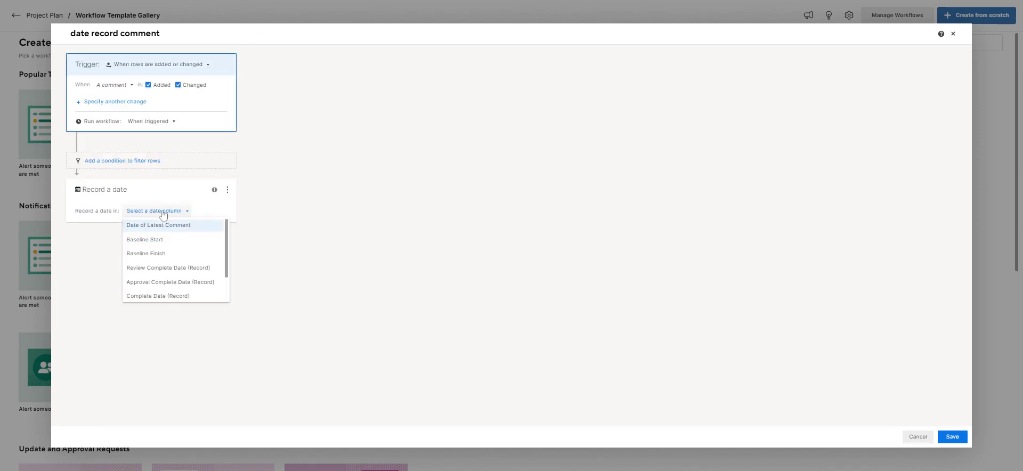
{"action": "left_click", "coordinate": [172, 226]}
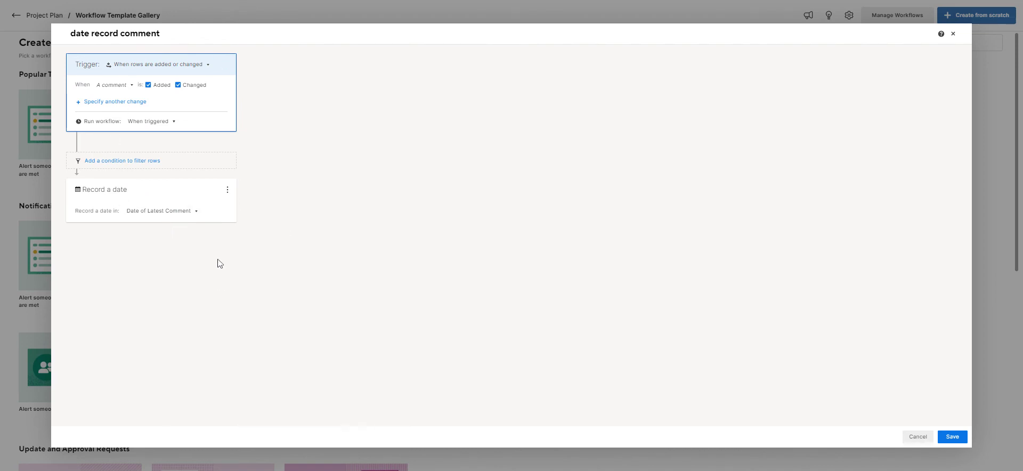
{"action": "left_click", "coordinate": [950, 438]}
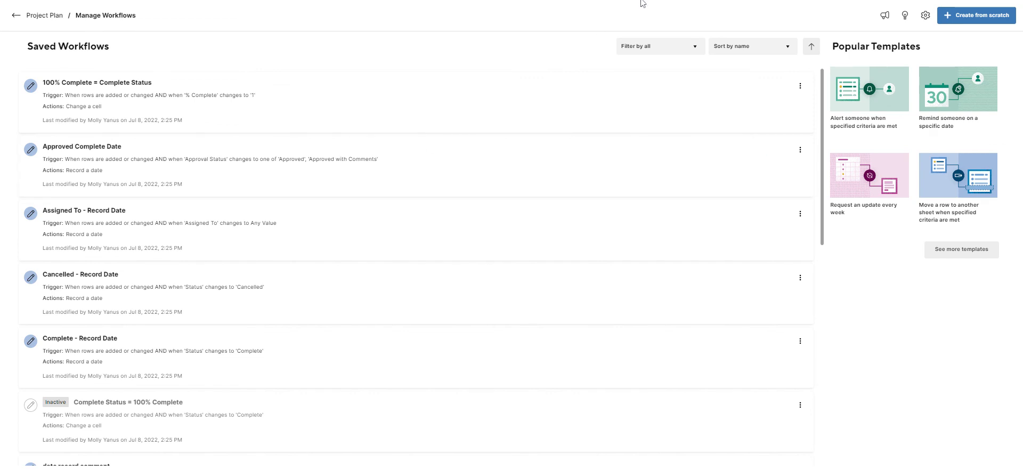
{"action": "left_click", "coordinate": [29, 19]}
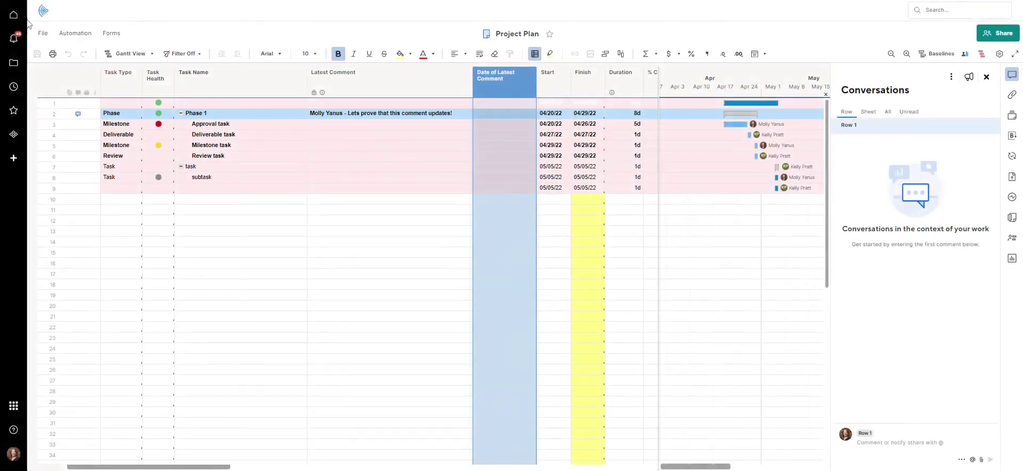
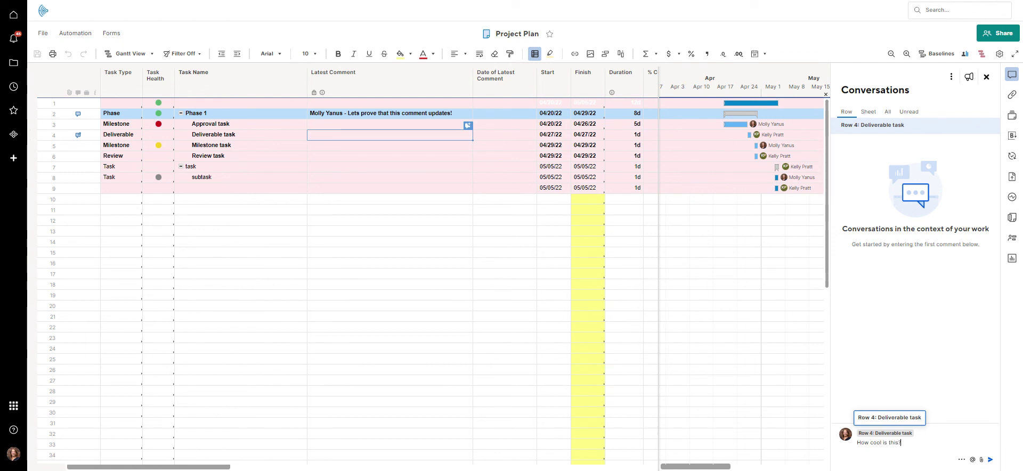
Post the comment "How cool is this?" on the Deliverable task row and open the Phase 1 row's comments
{"action": "key", "text": "Return"}
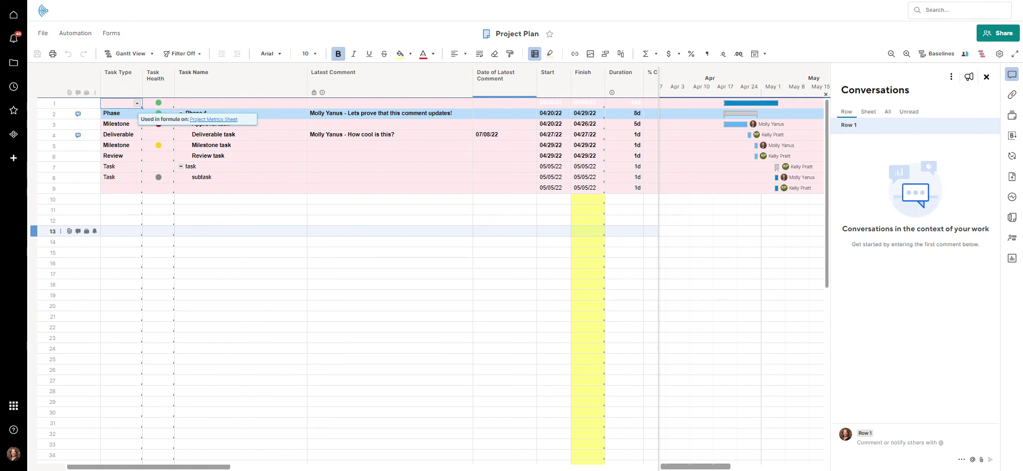
{"action": "left_click", "coordinate": [79, 114]}
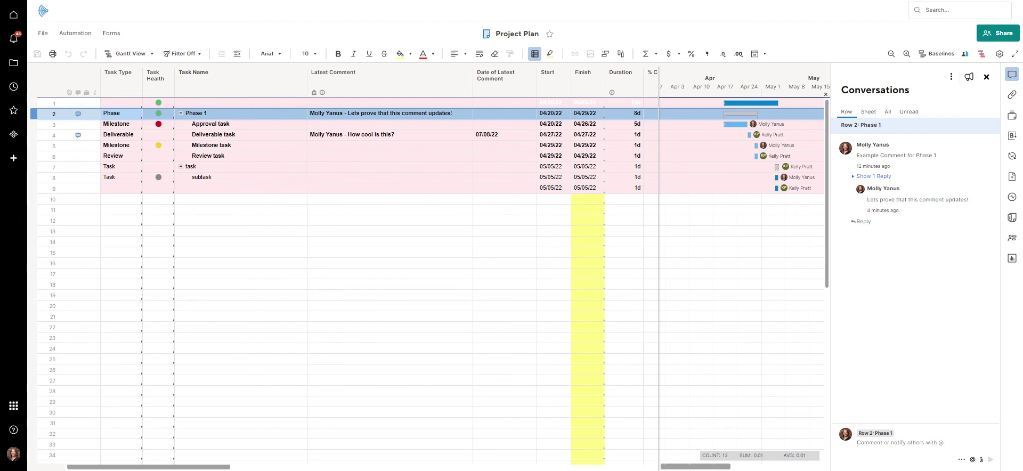
Fit the Date of Latest Comment column's width to its content and review the comments on the Deliverable task and Phase 1 rows
{"action": "double_click", "coordinate": [536, 85]}
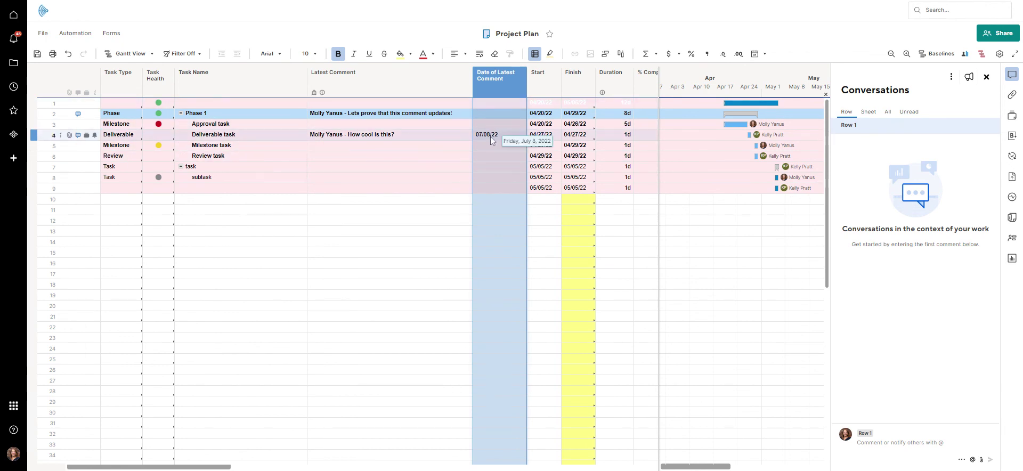
{"action": "left_click", "coordinate": [435, 136]}
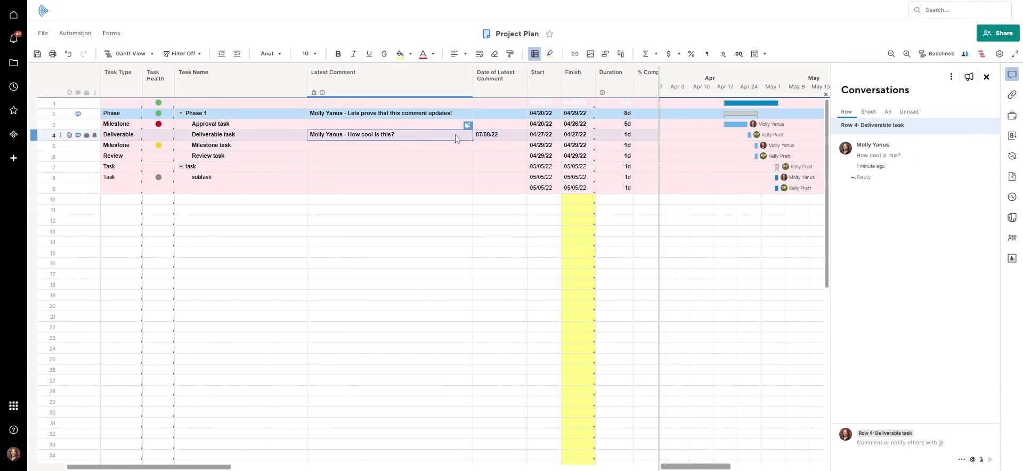
{"action": "key", "text": "shift+space"}
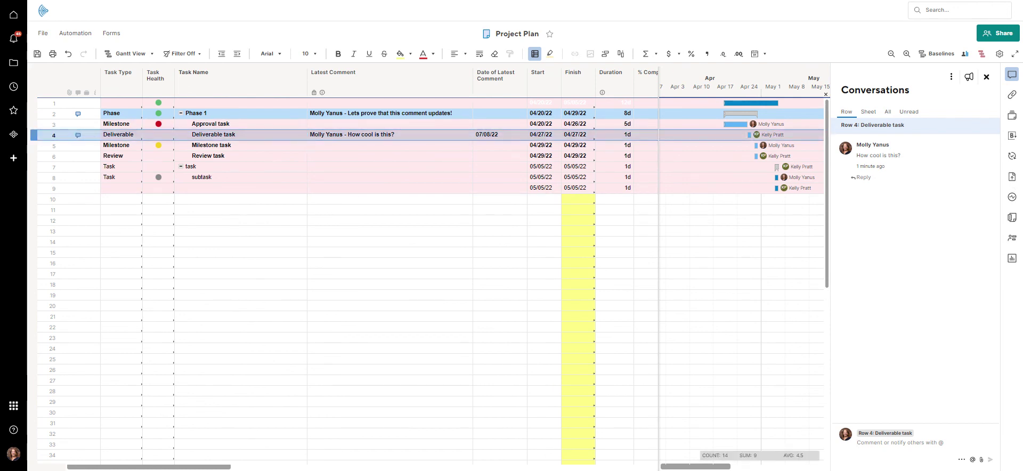
{"action": "left_click", "coordinate": [426, 117]}
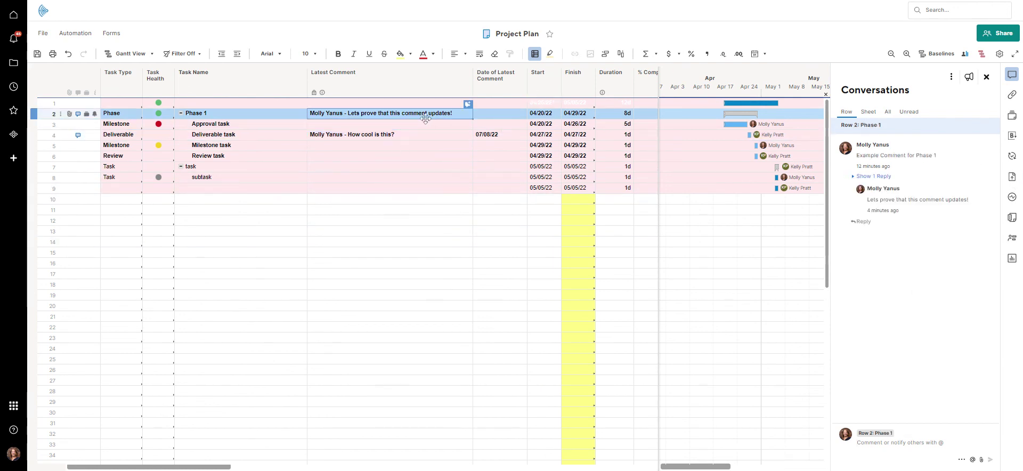